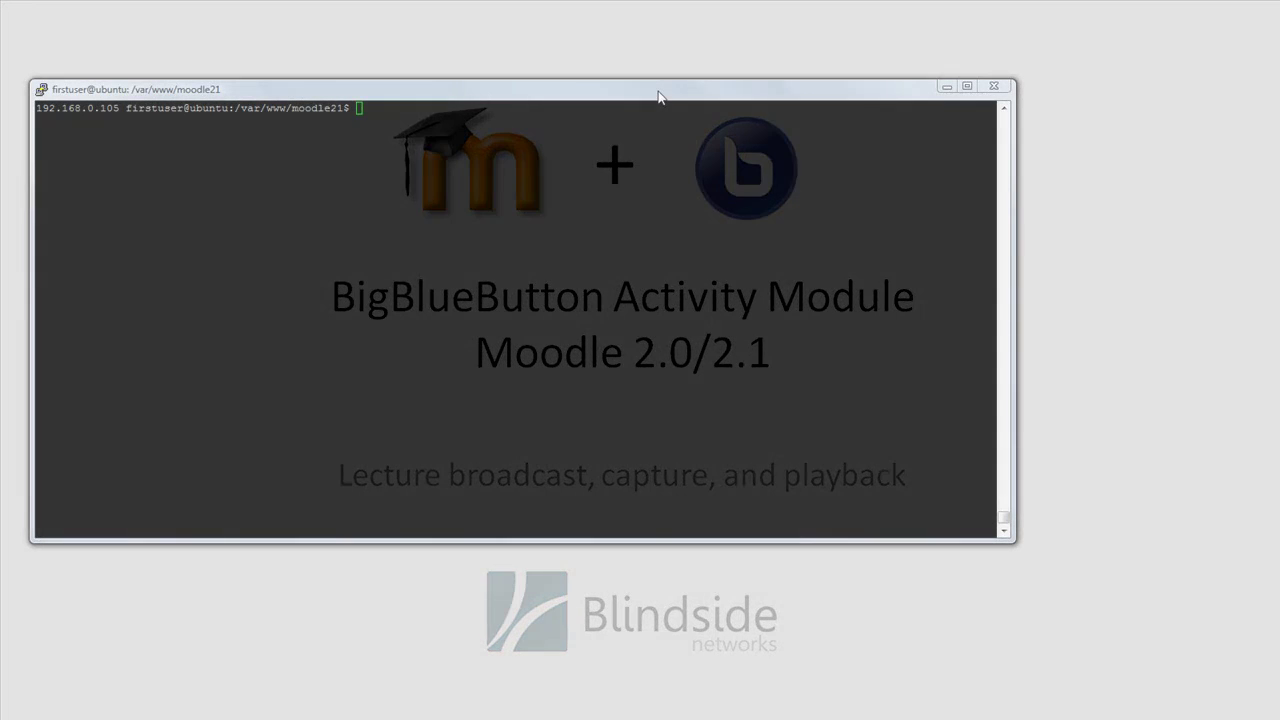
List the moodle21 directory, then sudo unzip the BigBlueButton activity module zip into it
click(659, 97)
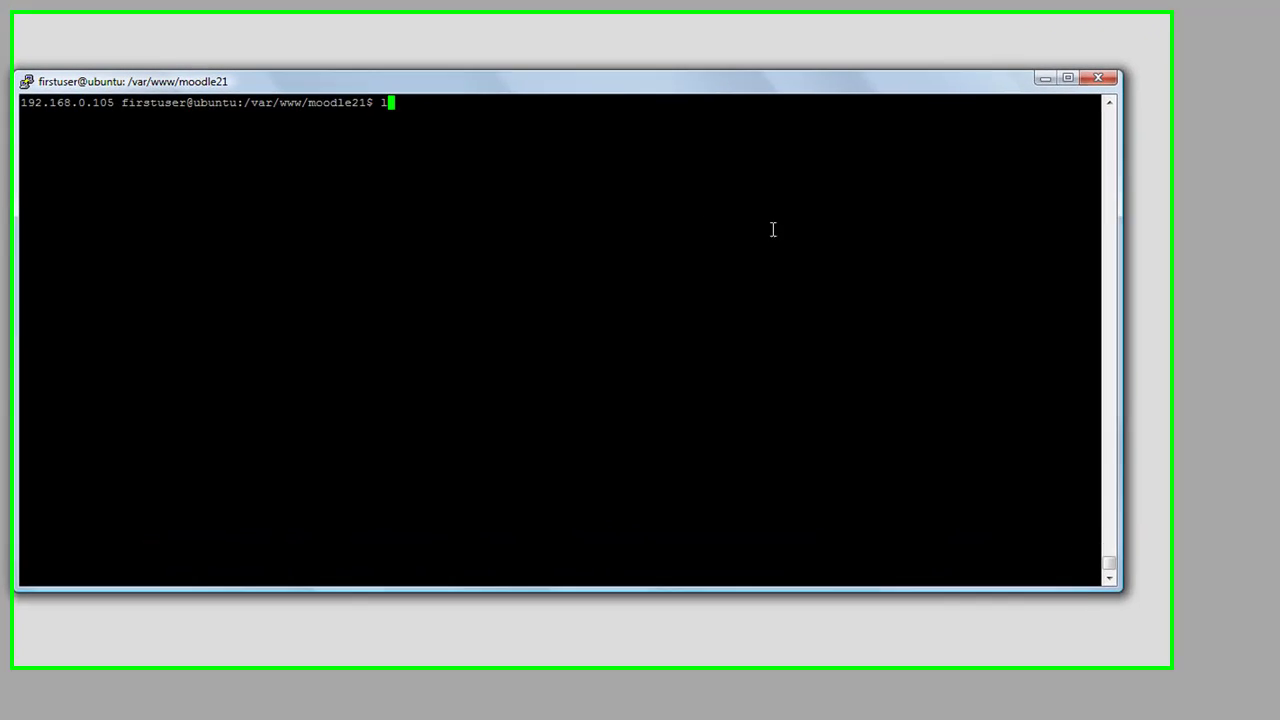
text(ls)
key(Return)
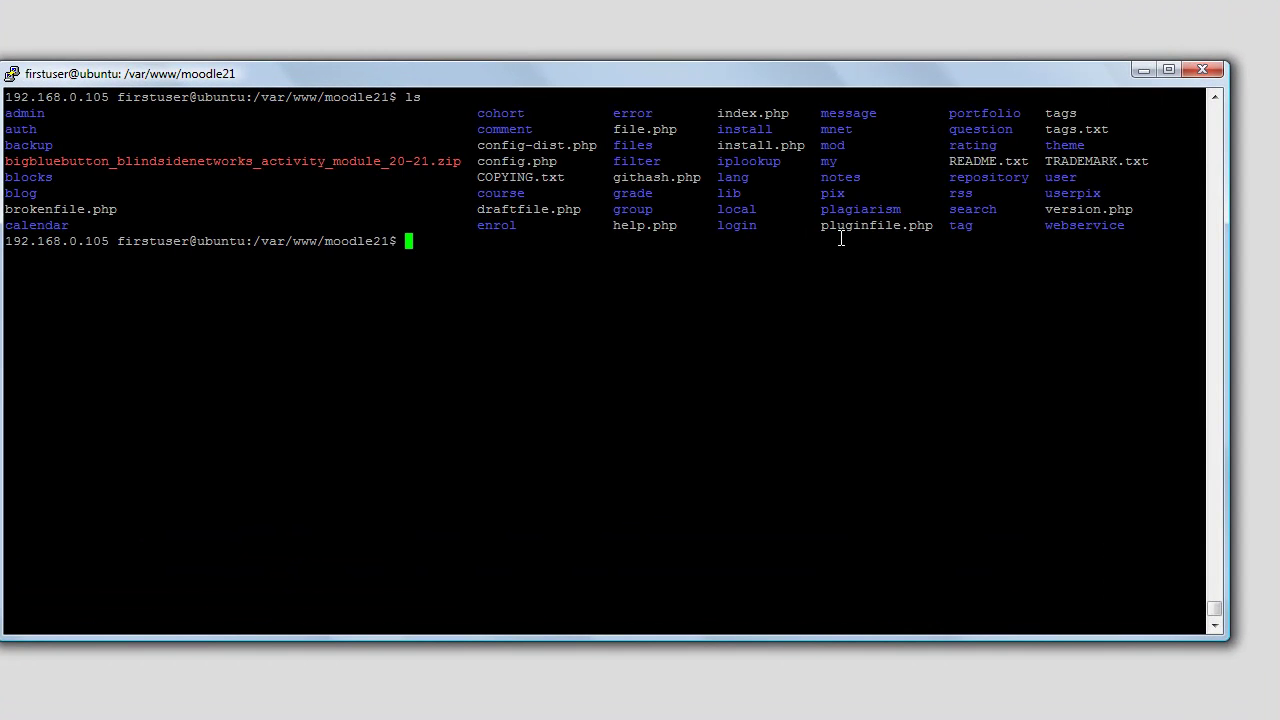
text(sudo u)
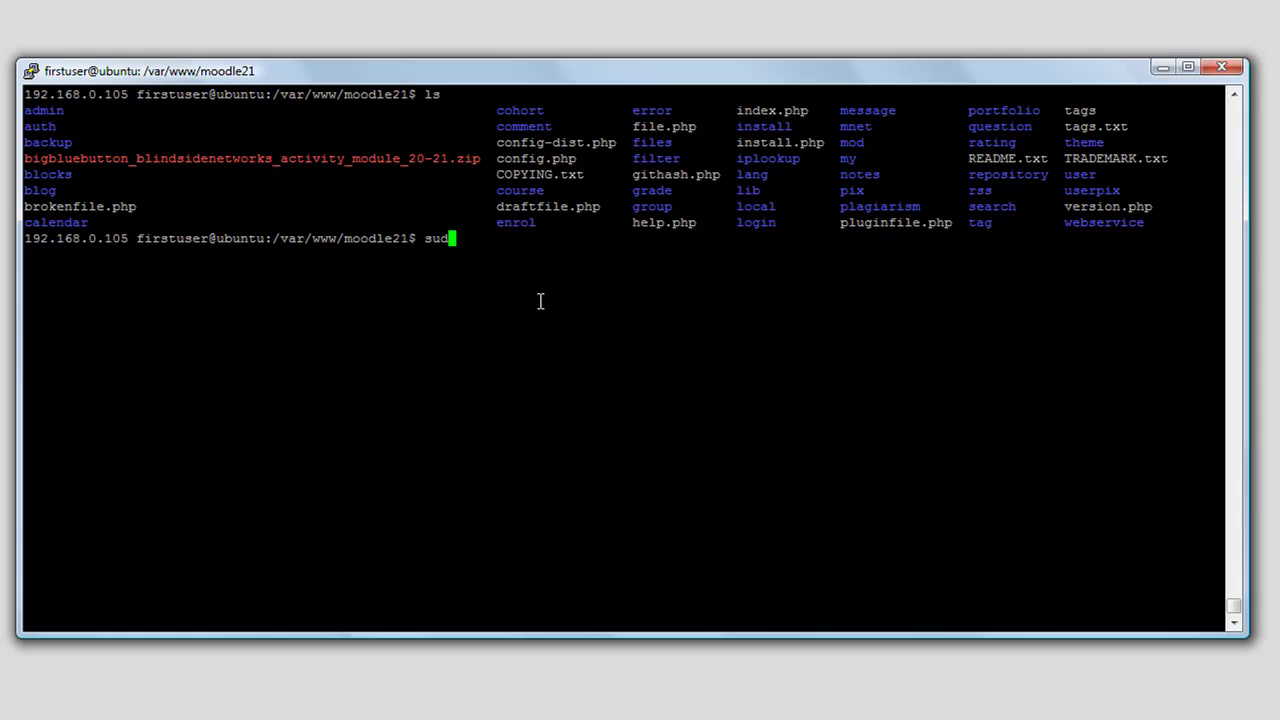
text(nzip bi)
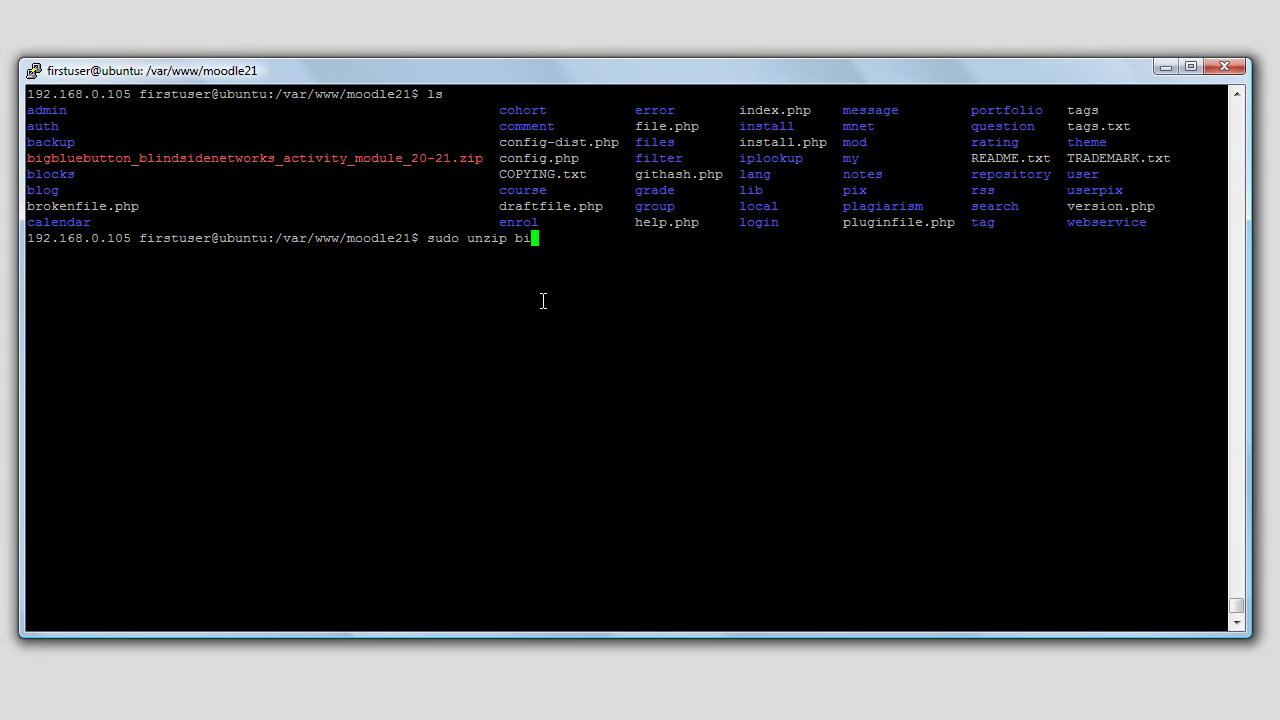
key(Tab)
key(Return)
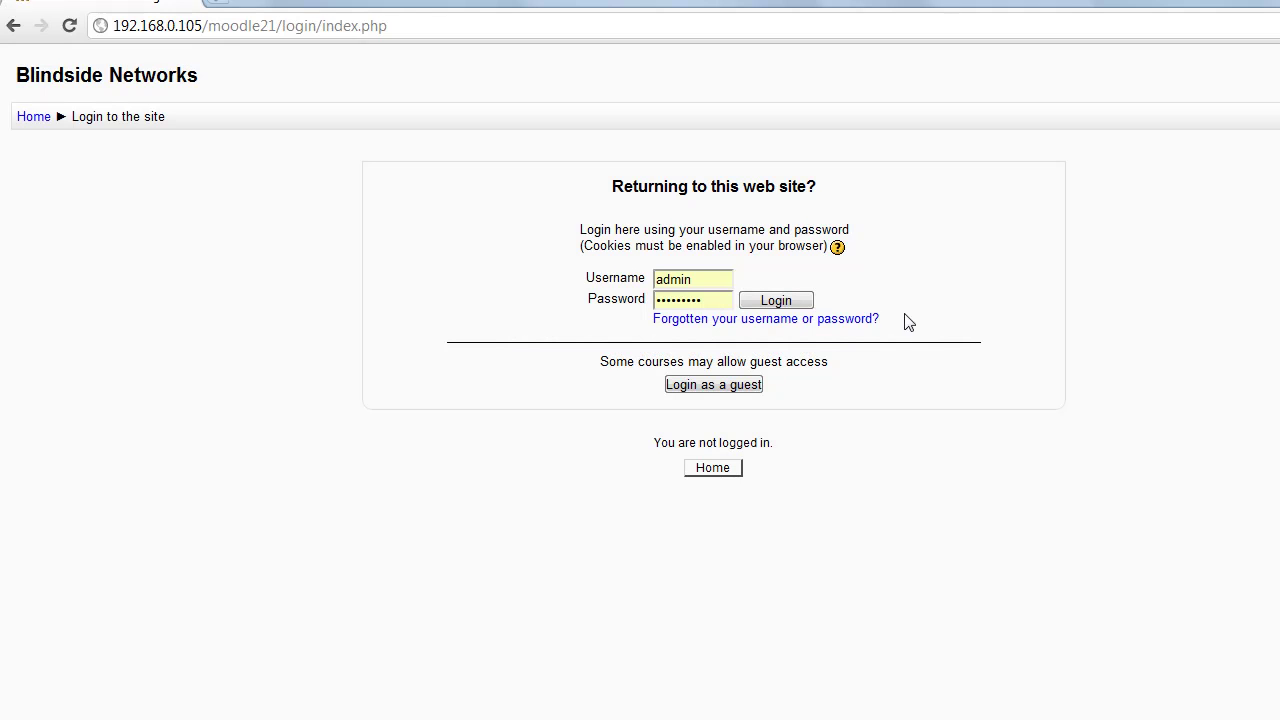
Log in as admin, install BigBlueButtonBN and RecordingsBN, and save the default server URL and salt
click(799, 301)
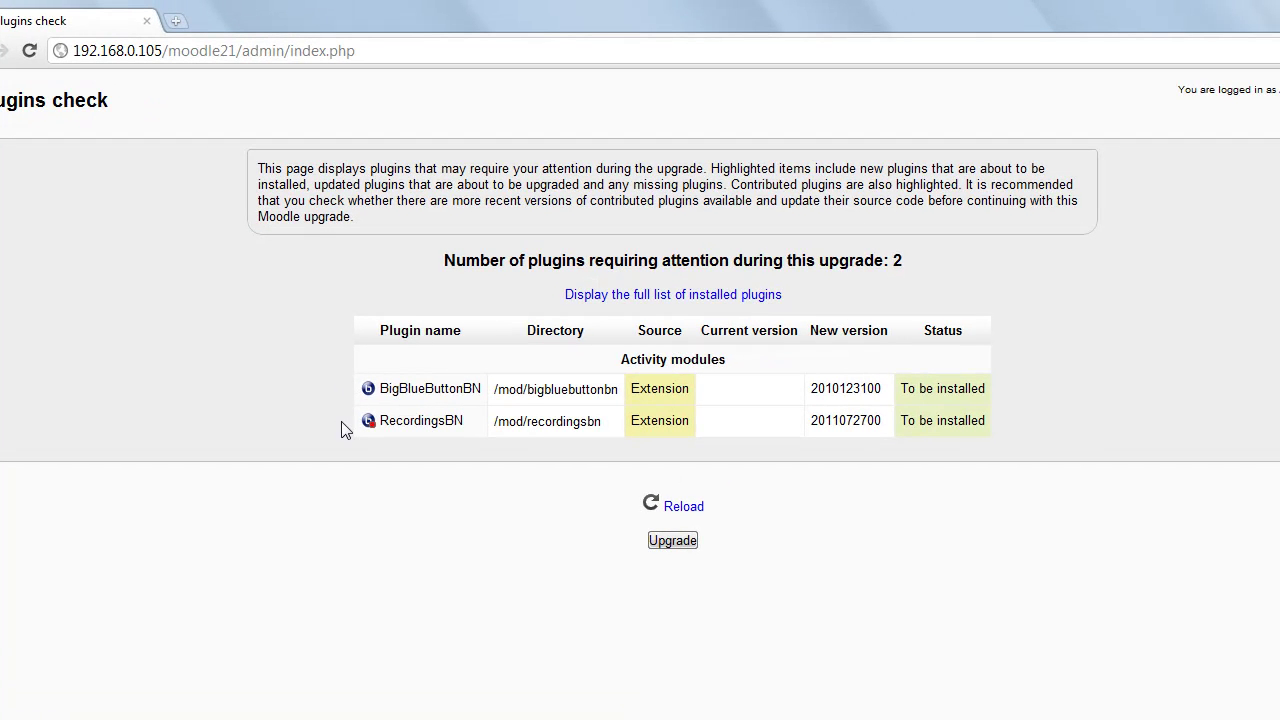
click(672, 541)
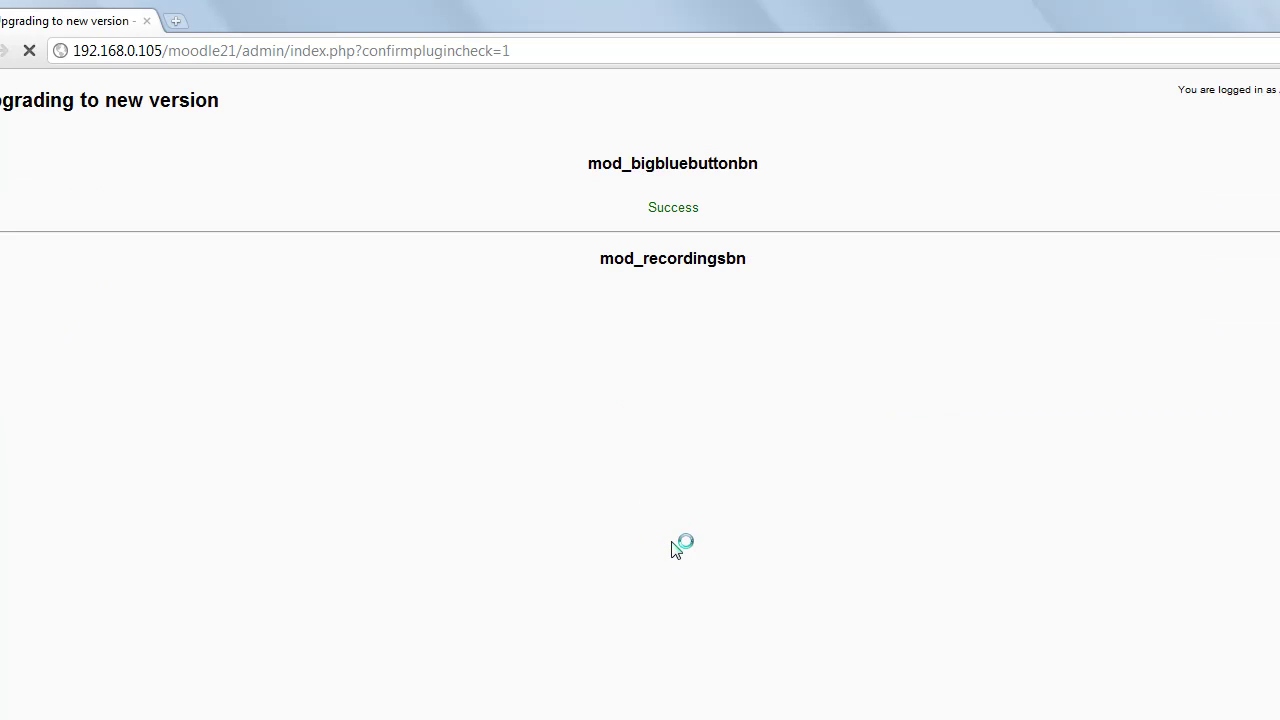
click(670, 346)
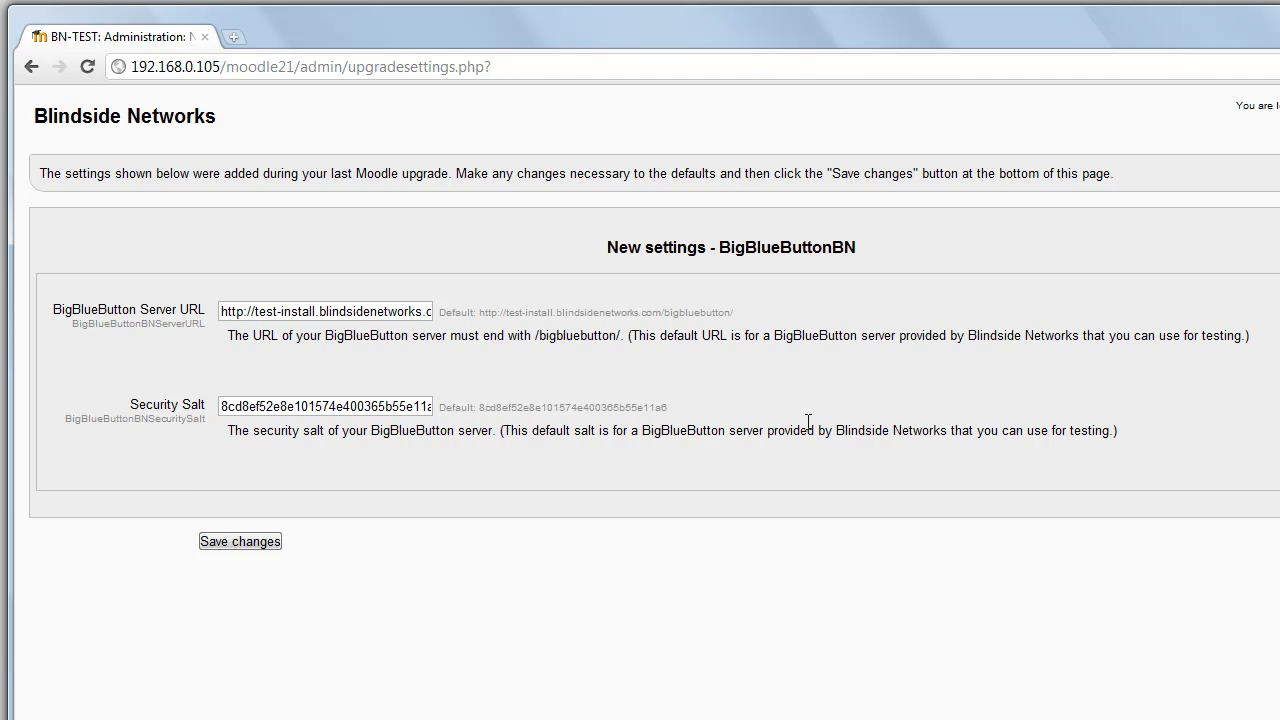
drag(836, 432, 949, 431)
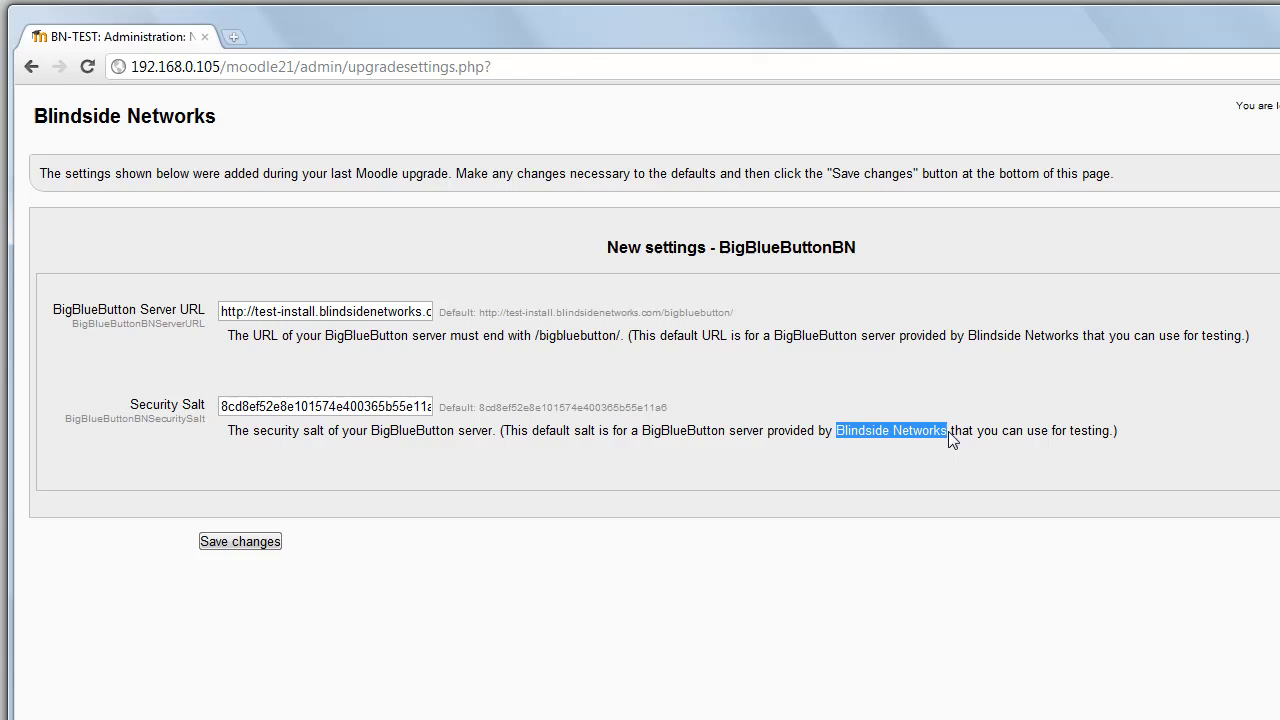
click(236, 546)
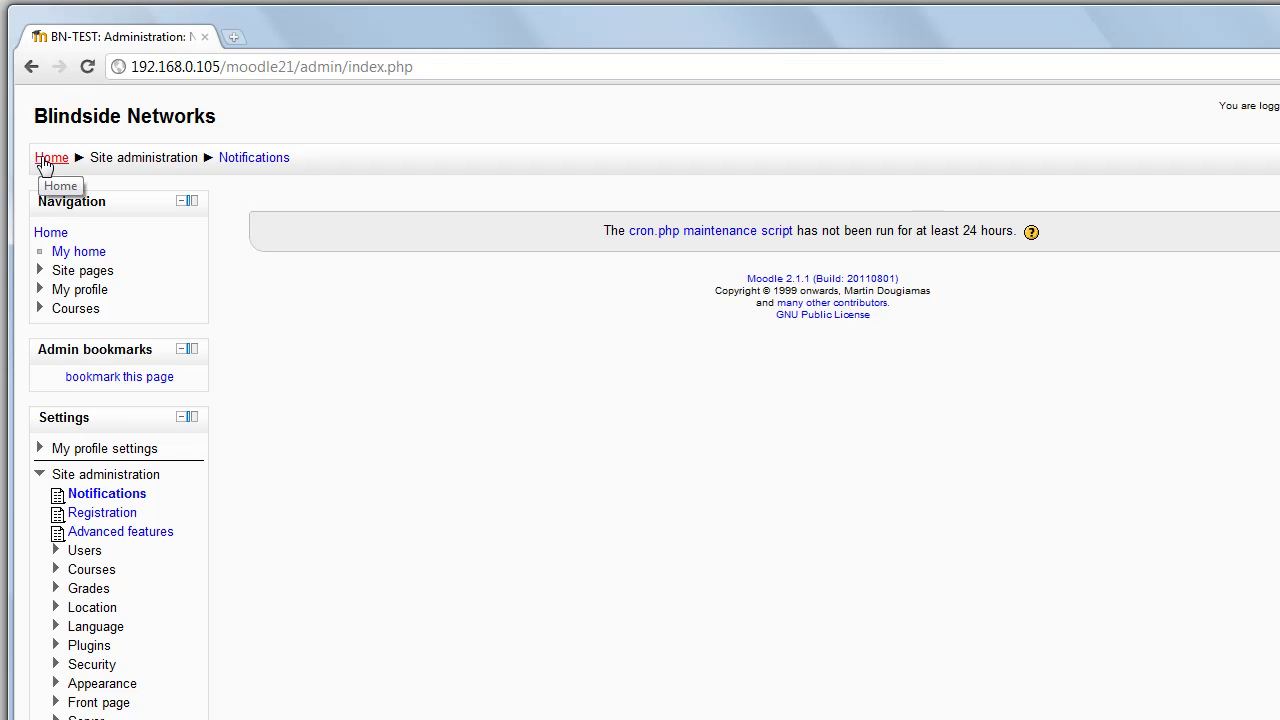
In English 101 with editing on, add a BigBlueButtonBN activity to the second week
click(47, 160)
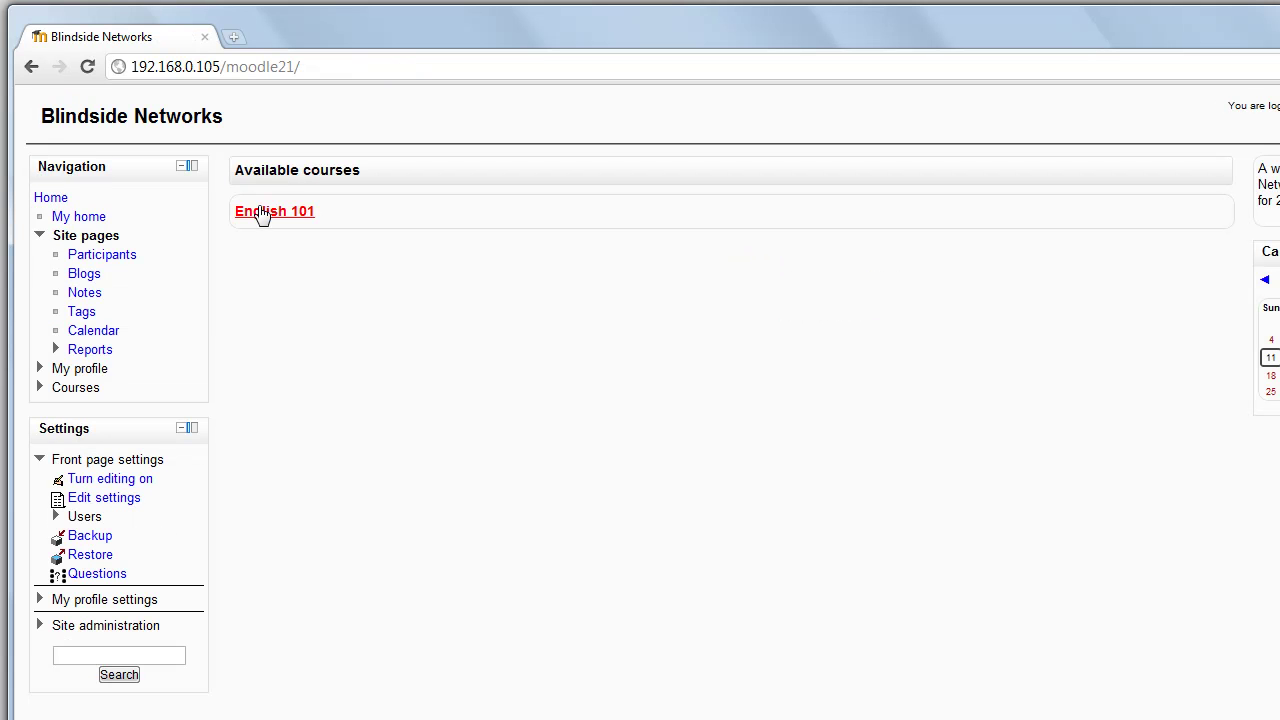
click(261, 215)
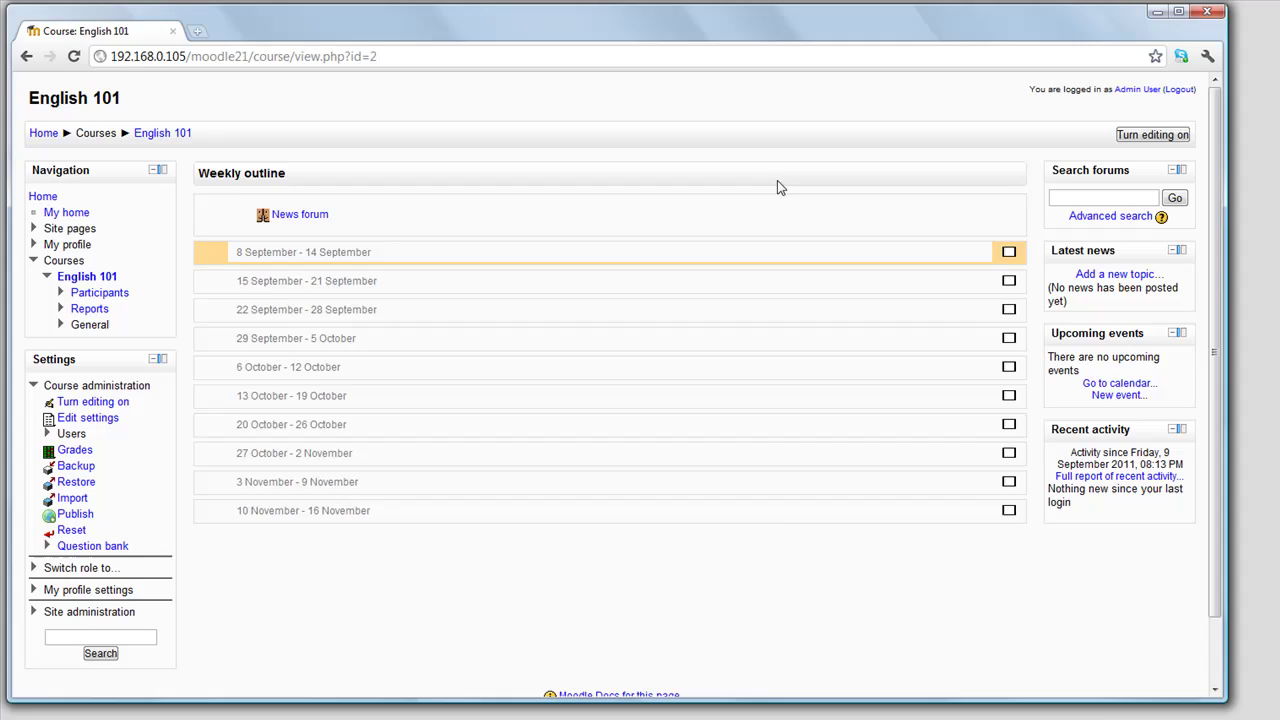
click(1126, 134)
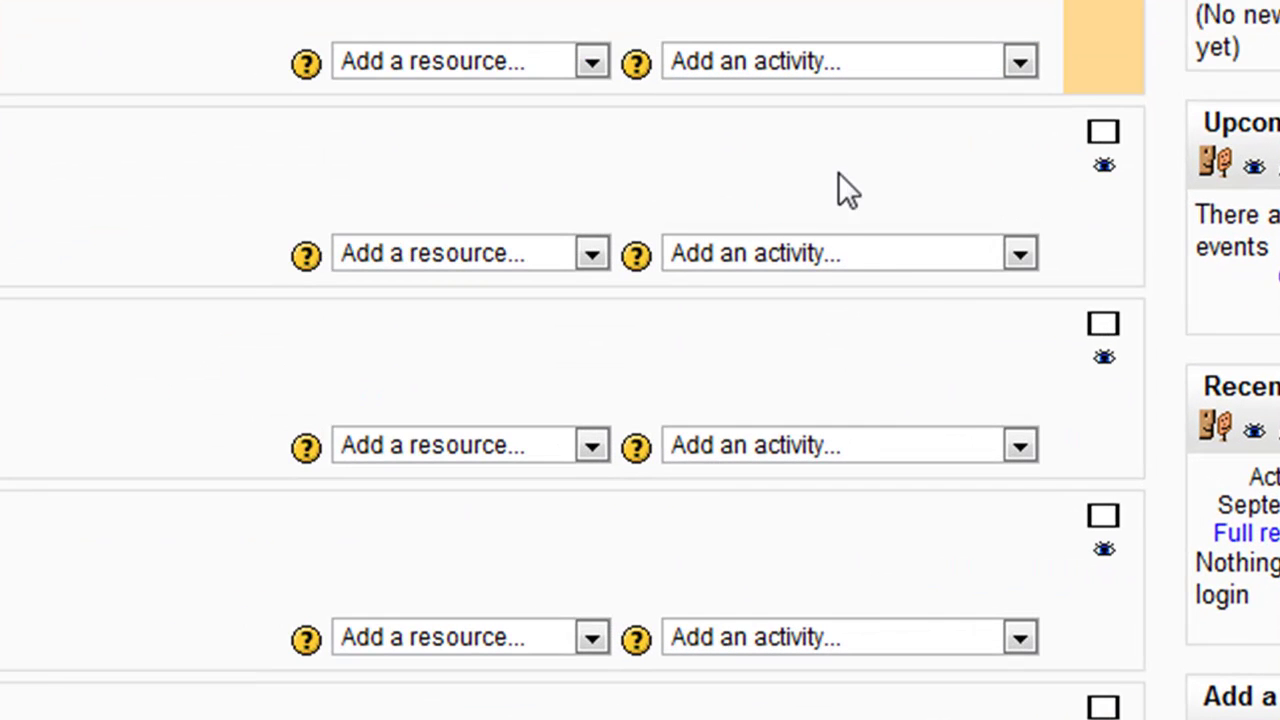
click(844, 254)
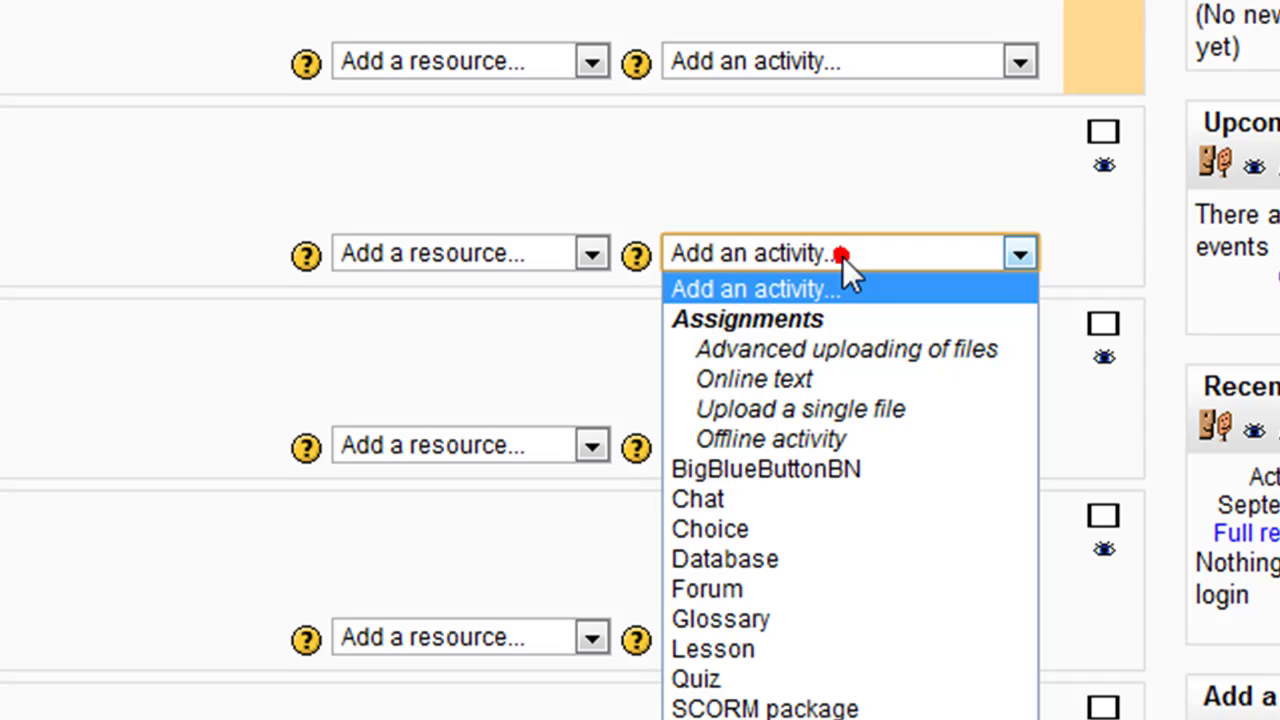
click(832, 470)
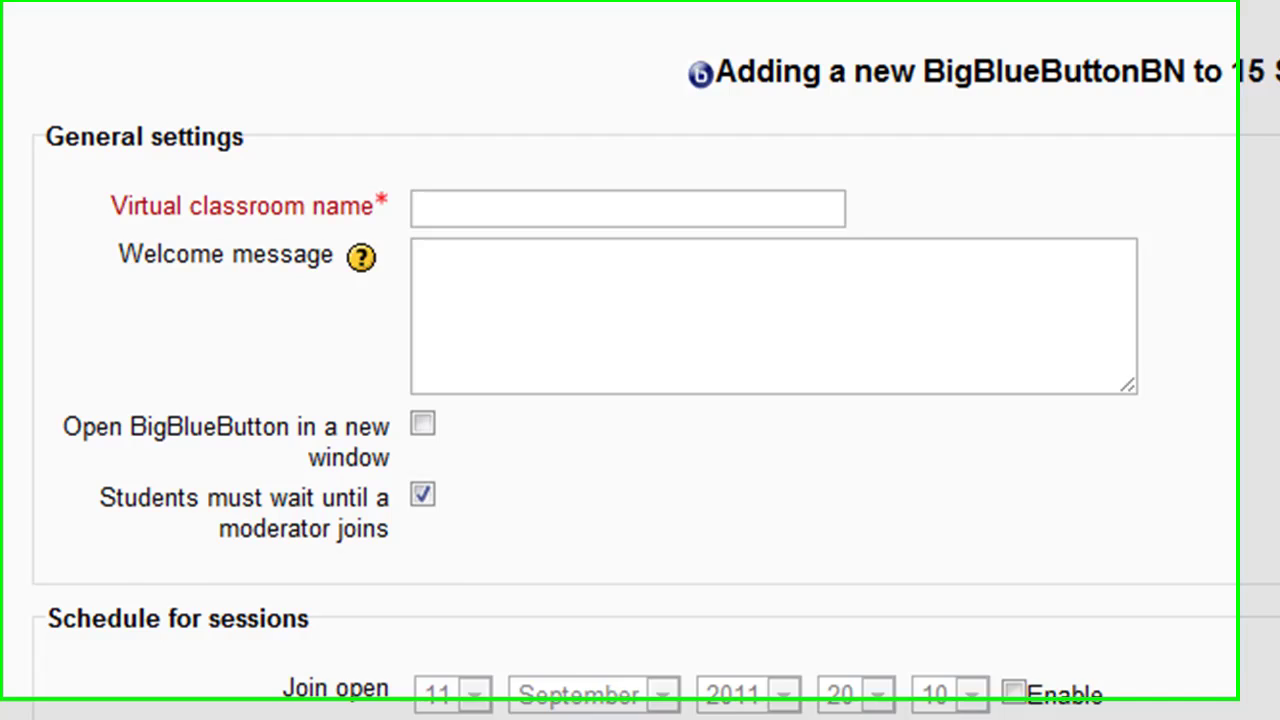
Name the virtual classroom Evening Classes
click(429, 154)
click(738, 213)
text(Ev)
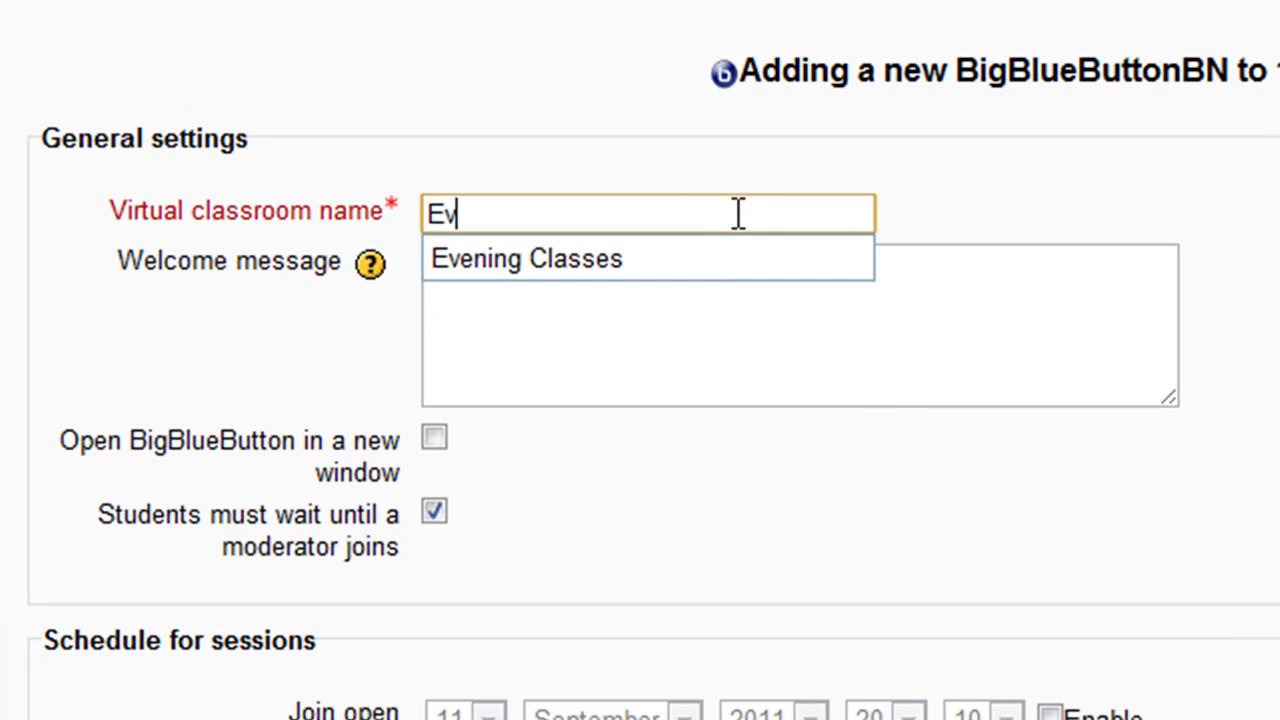
key(Down)
key(Tab)
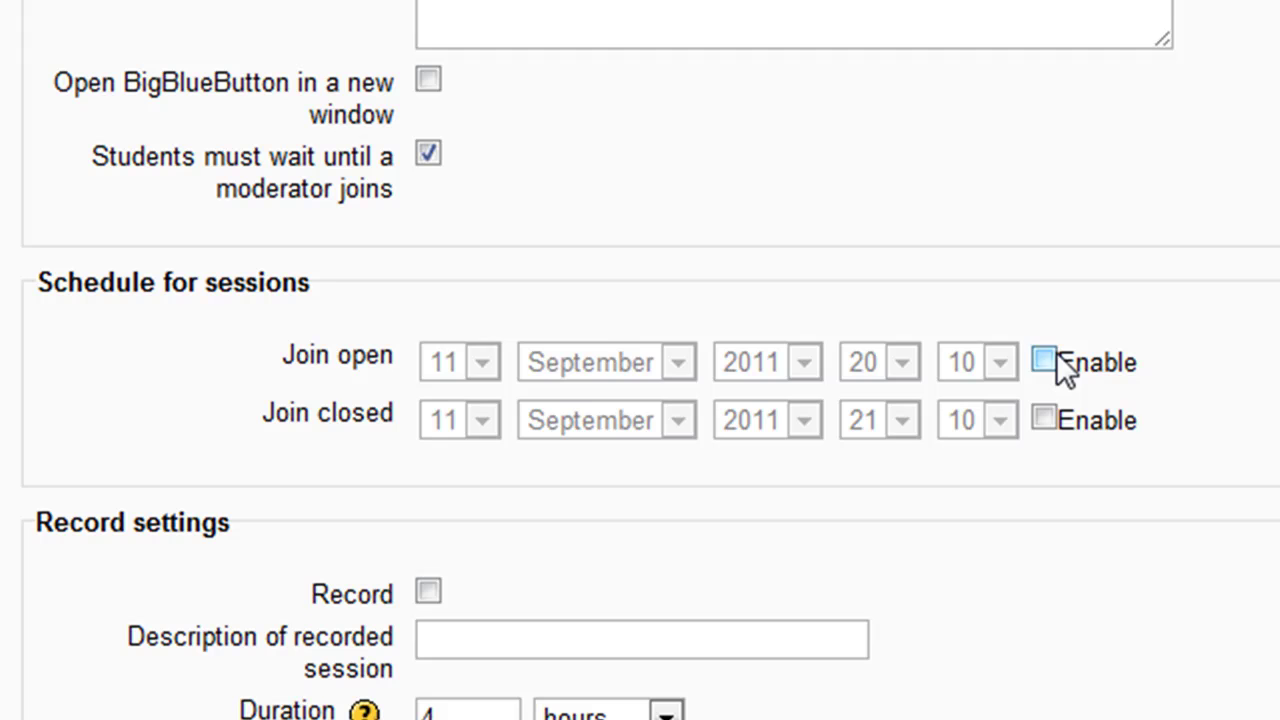
Enable join opening and closing times, with joining closing on 18 September
click(1046, 362)
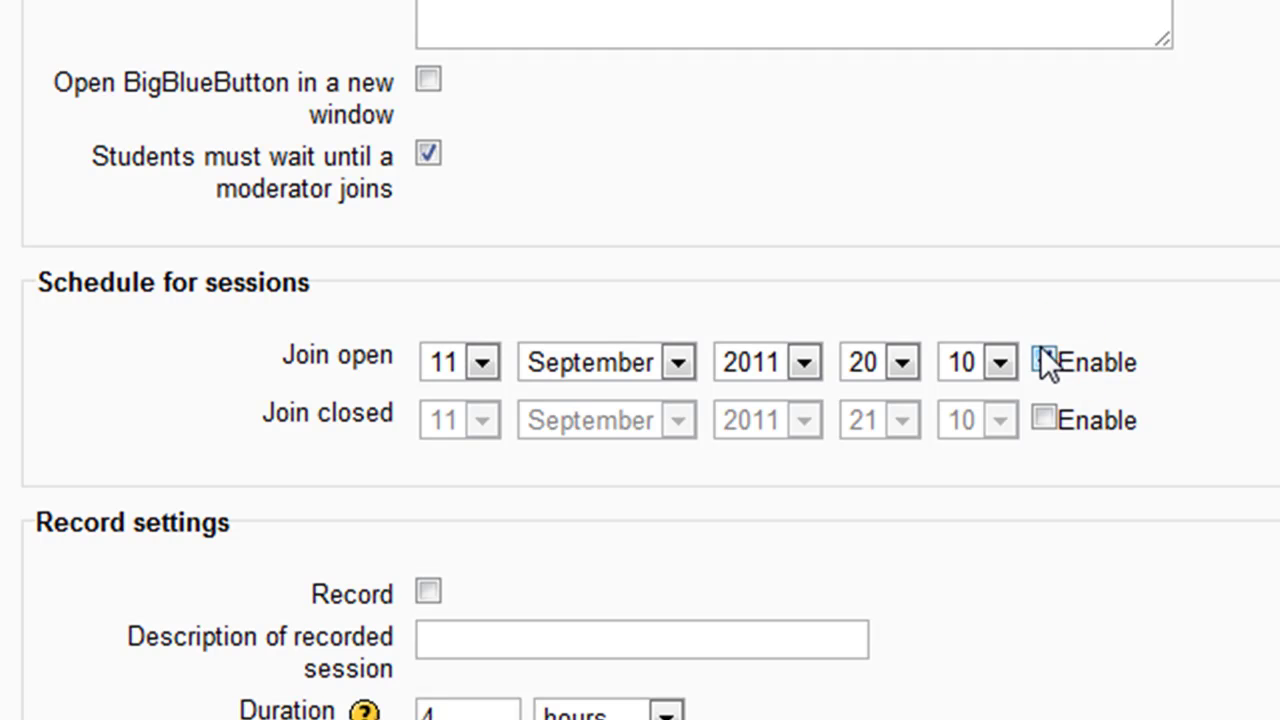
click(1046, 420)
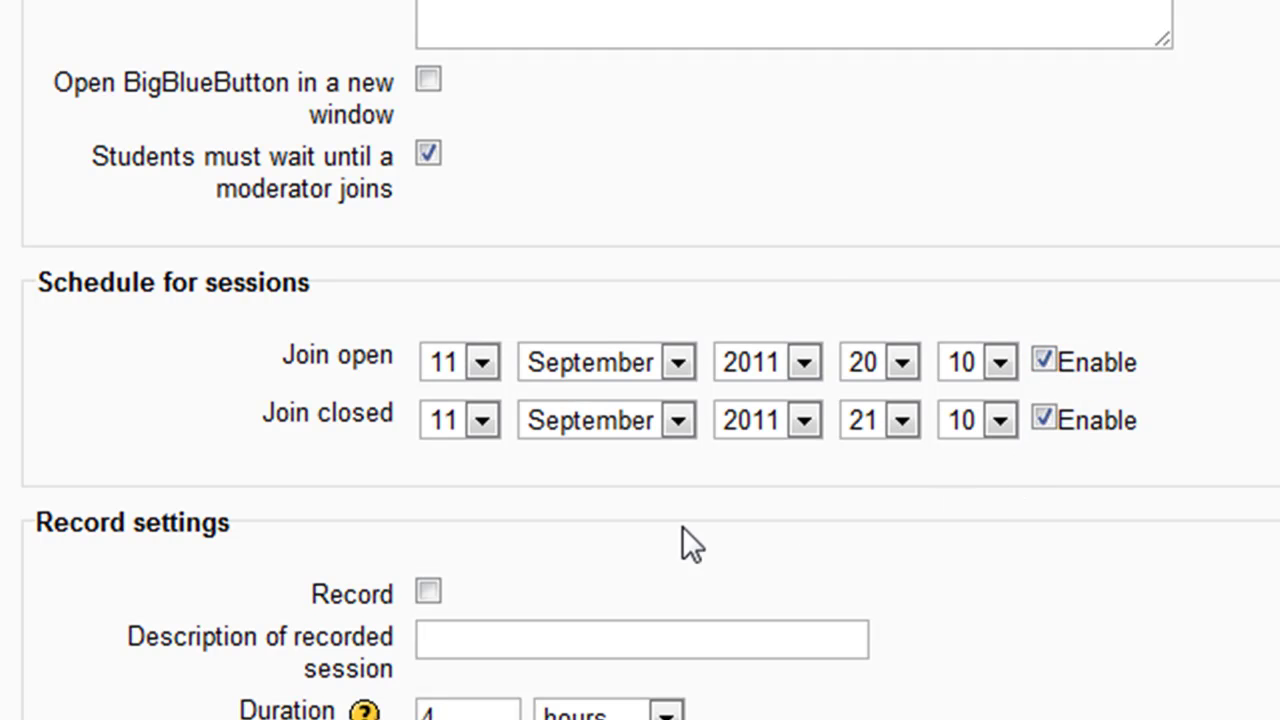
click(481, 421)
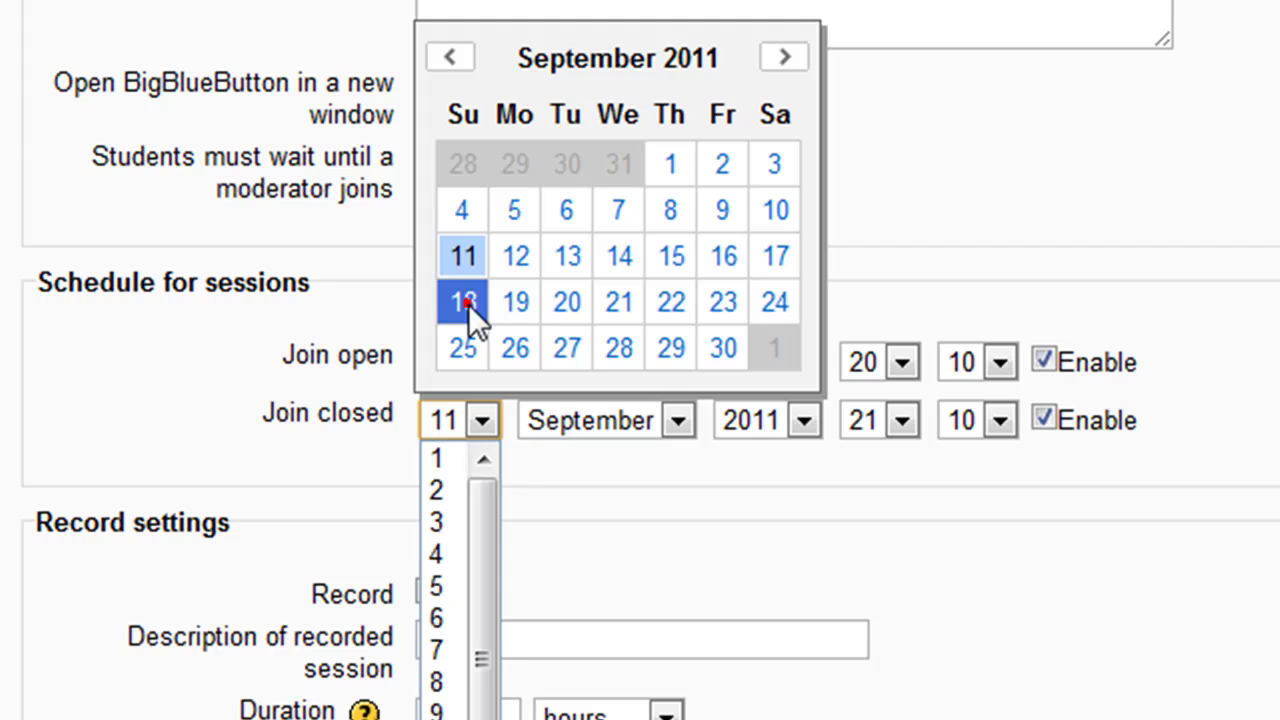
click(465, 303)
click(514, 480)
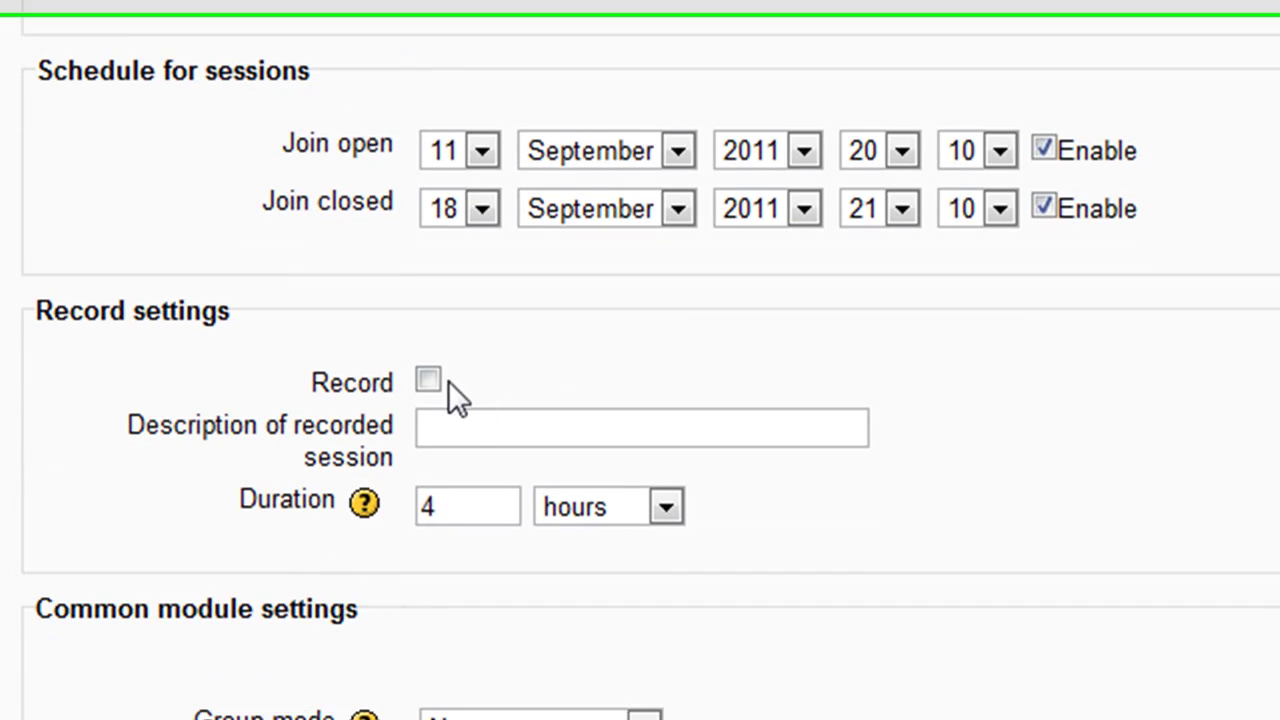
Turn on recording with the description 'Invitational Lecture'
click(428, 362)
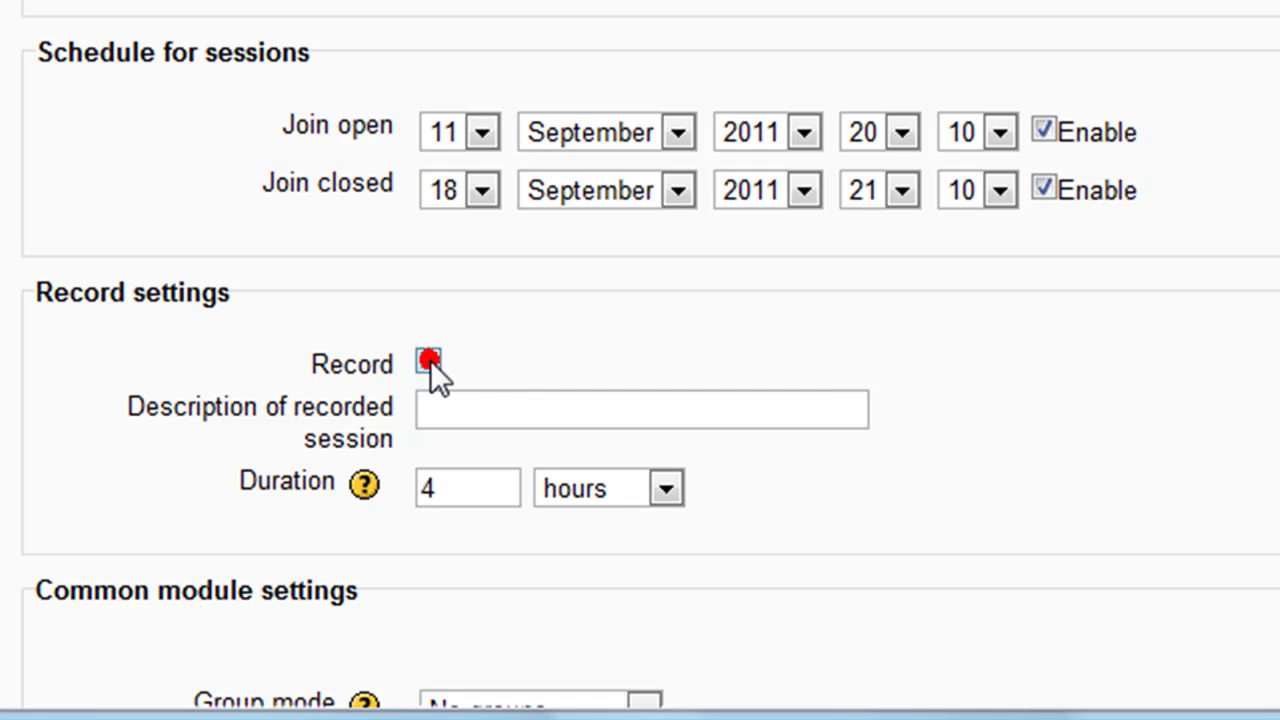
click(483, 406)
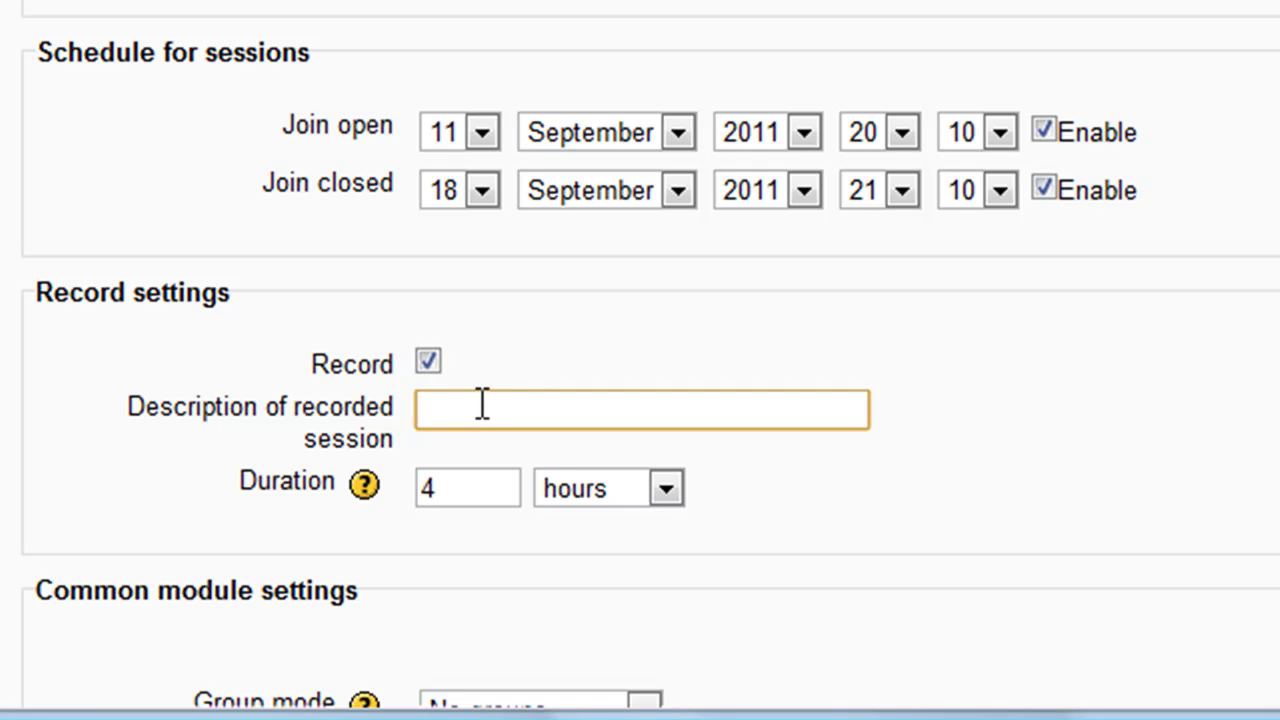
text(Invitational Lecture)
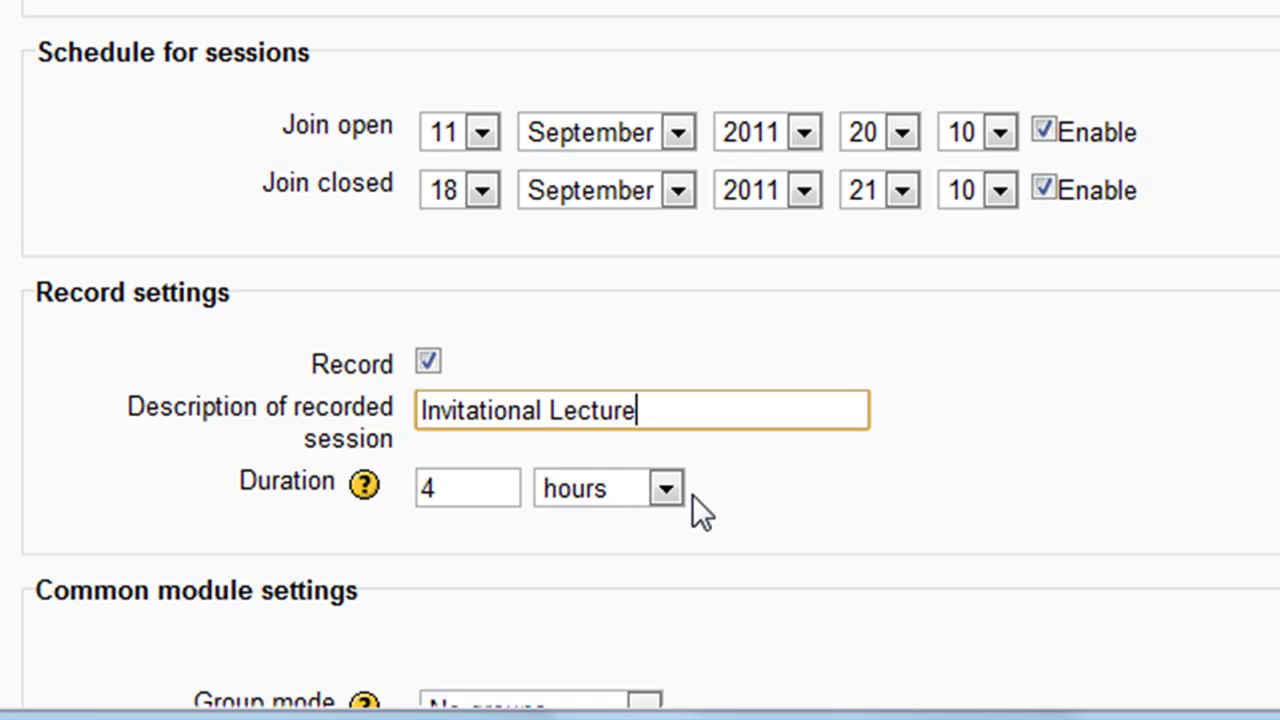
scroll(692, 494, down, 3)
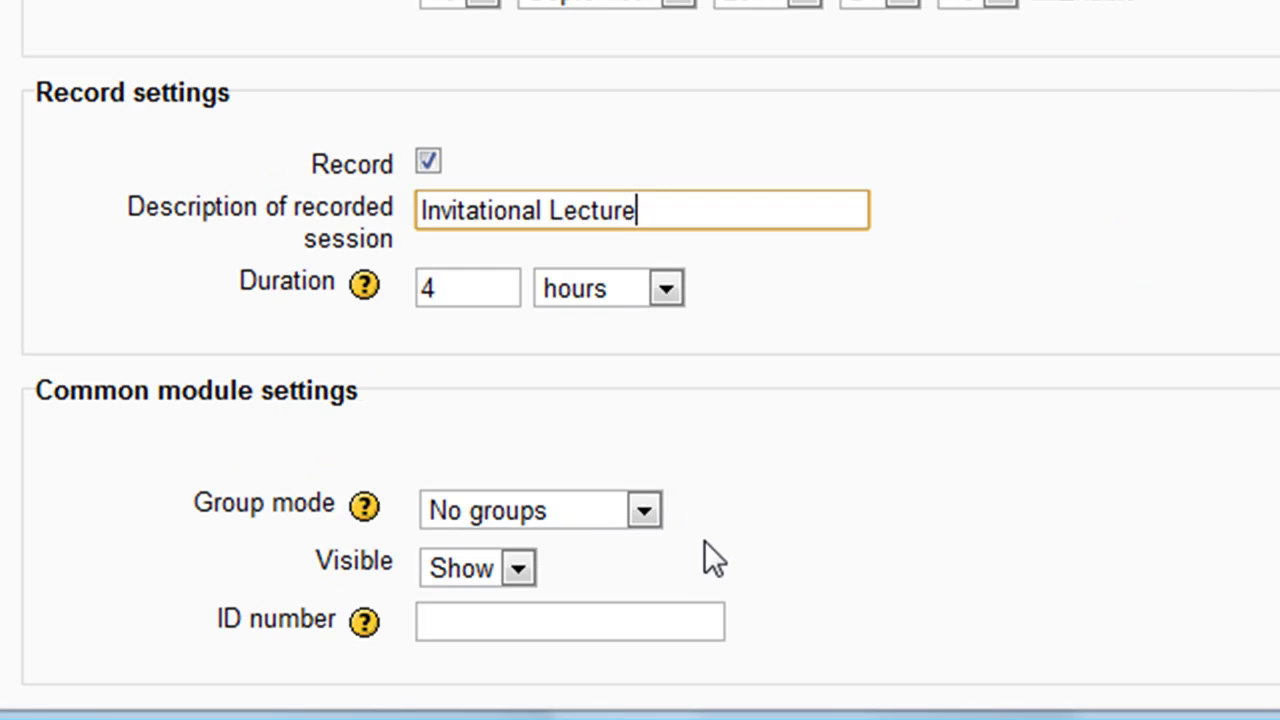
scroll(844, 516, down, 3)
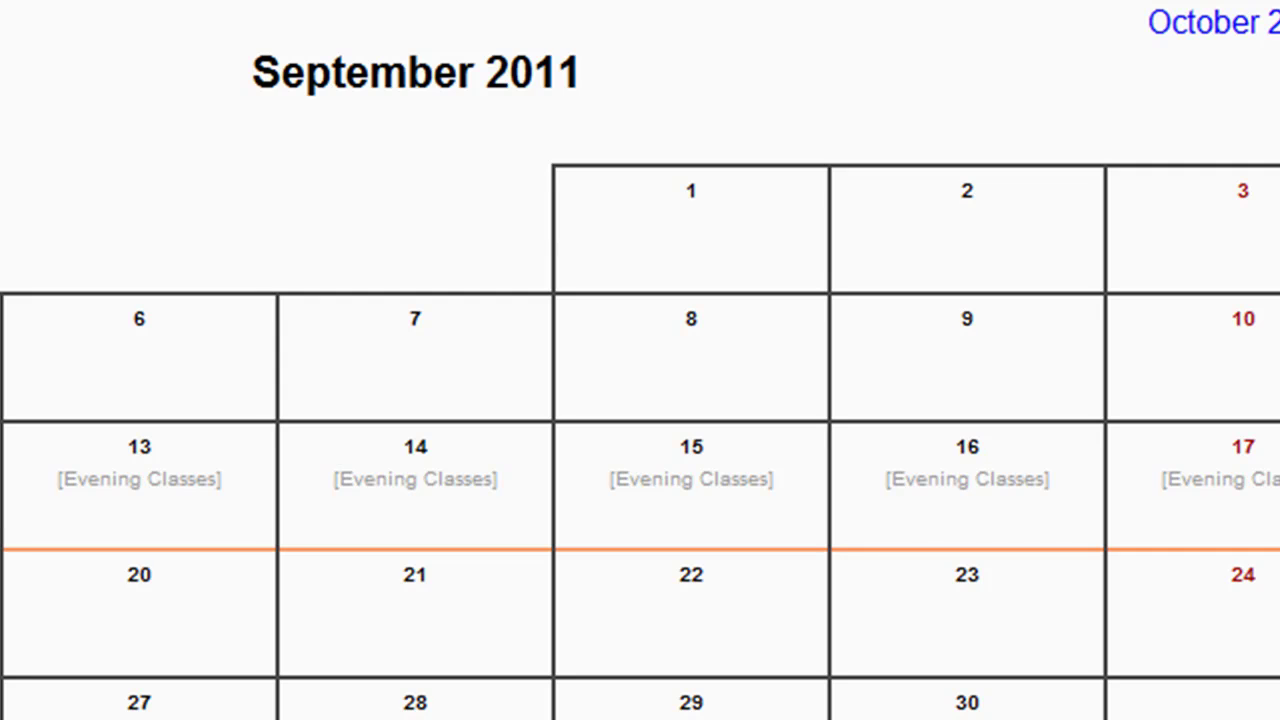
Save the room, then add a RecordingsBN resource named List of Recordings to the top section
click(391, 457)
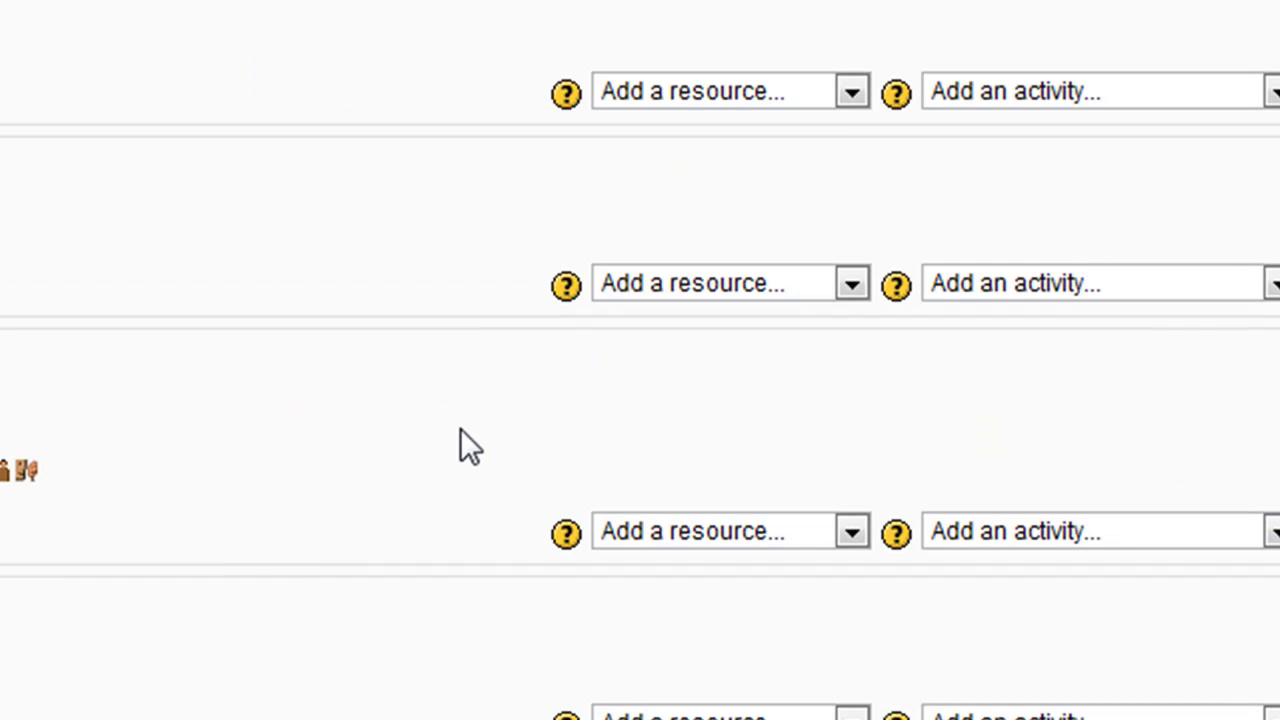
click(752, 90)
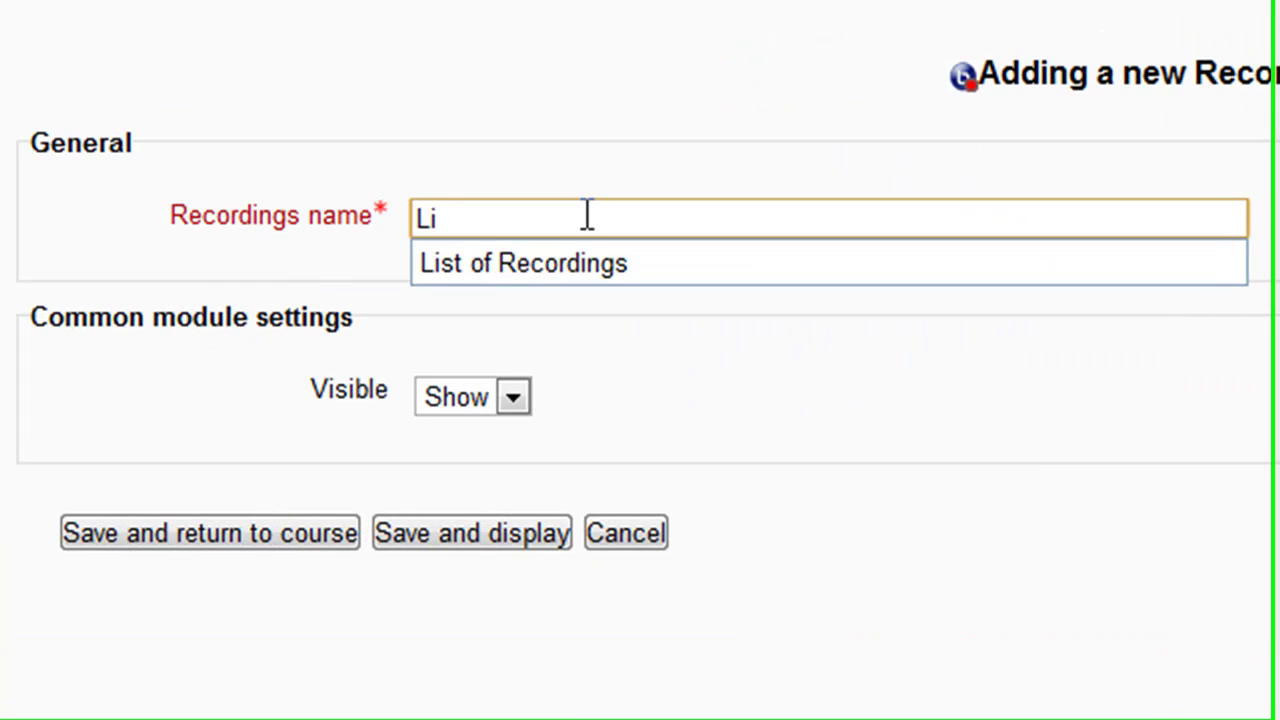
click(566, 259)
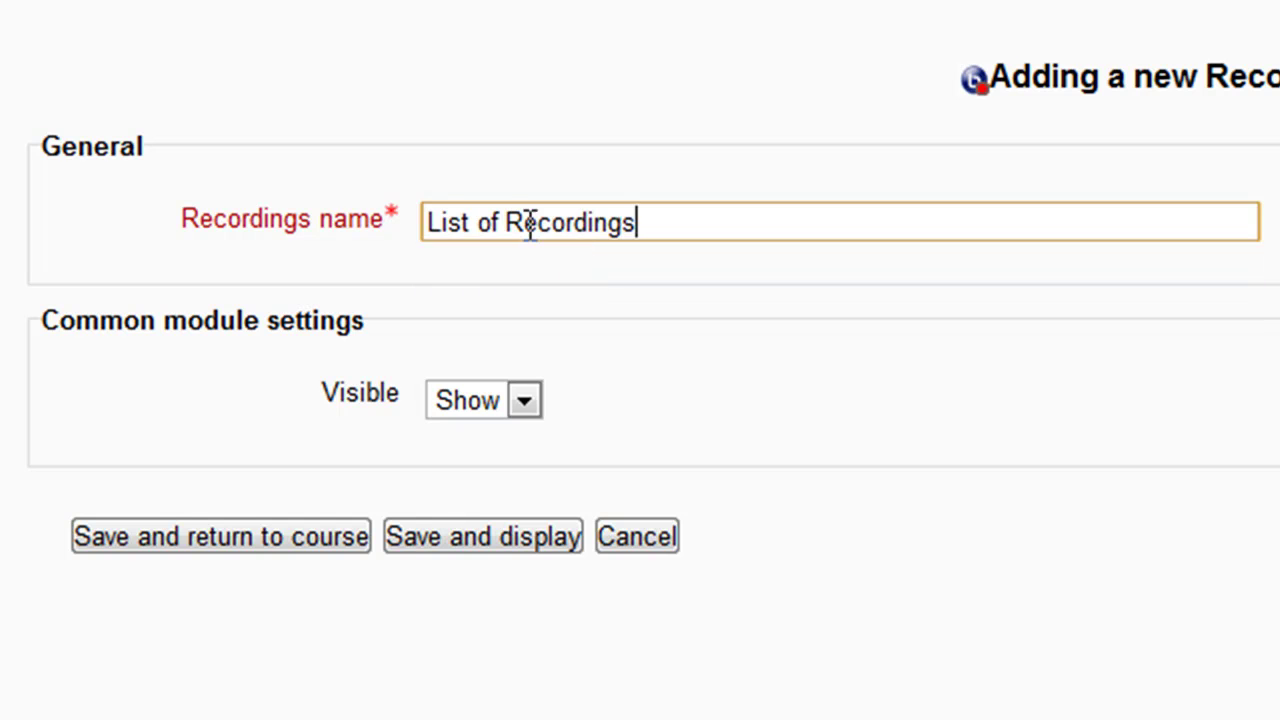
click(282, 530)
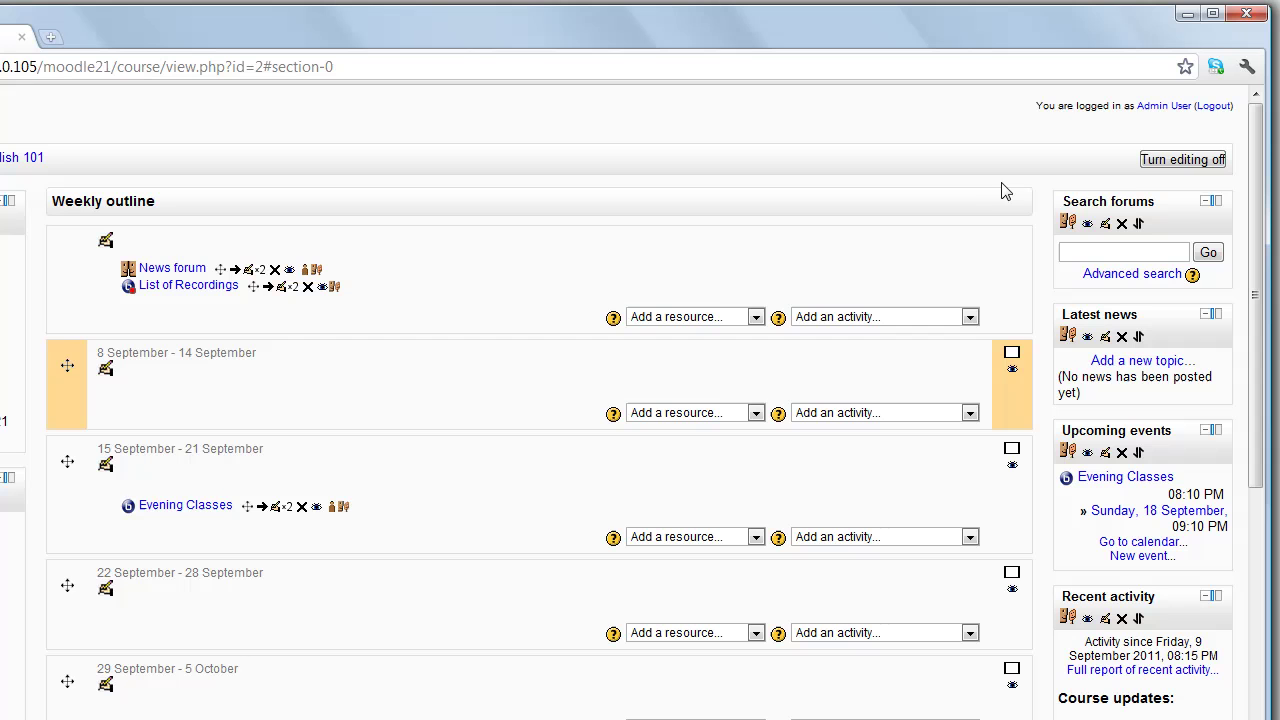
Turn editing off, then log in as the student and open English 101's Evening Classes session
click(1166, 160)
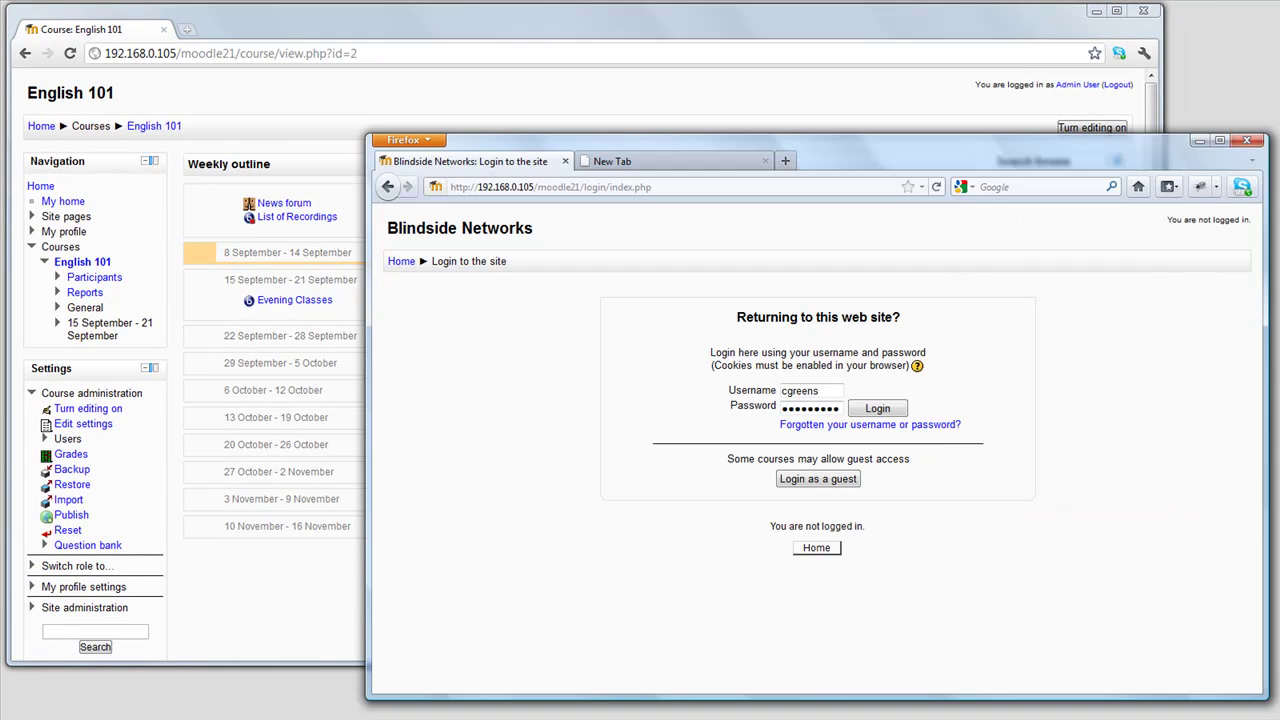
click(875, 410)
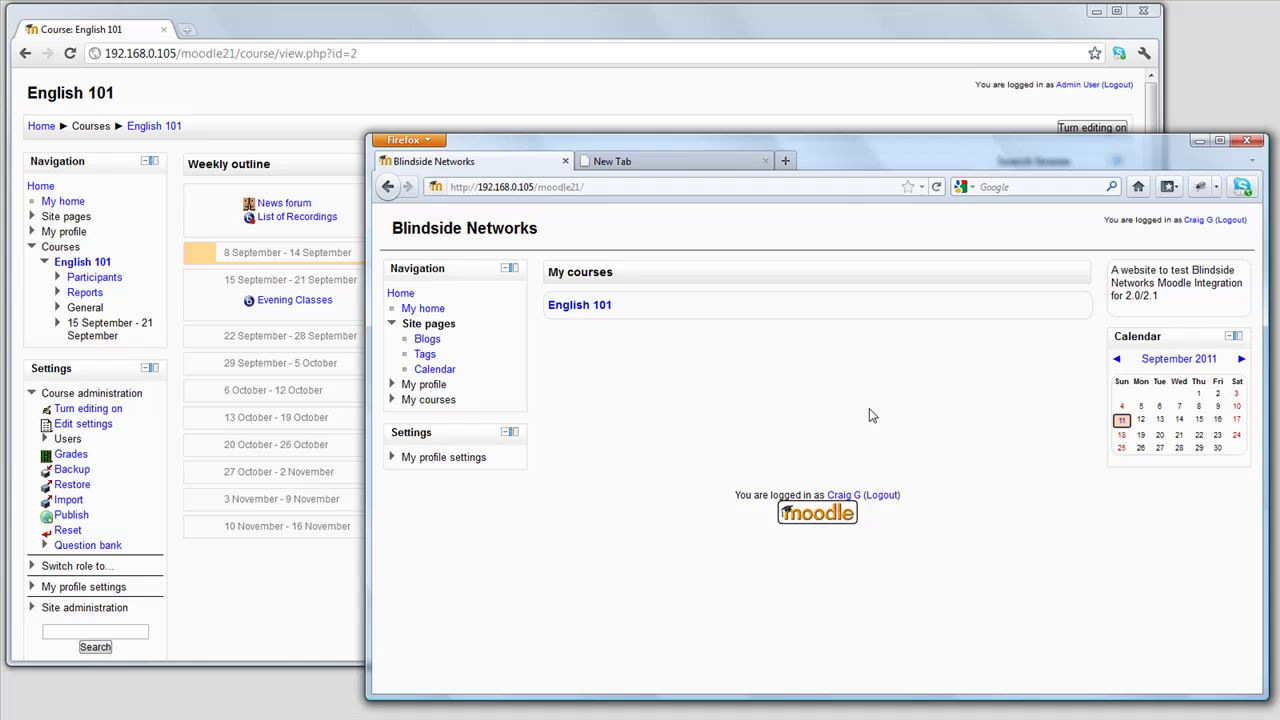
click(581, 308)
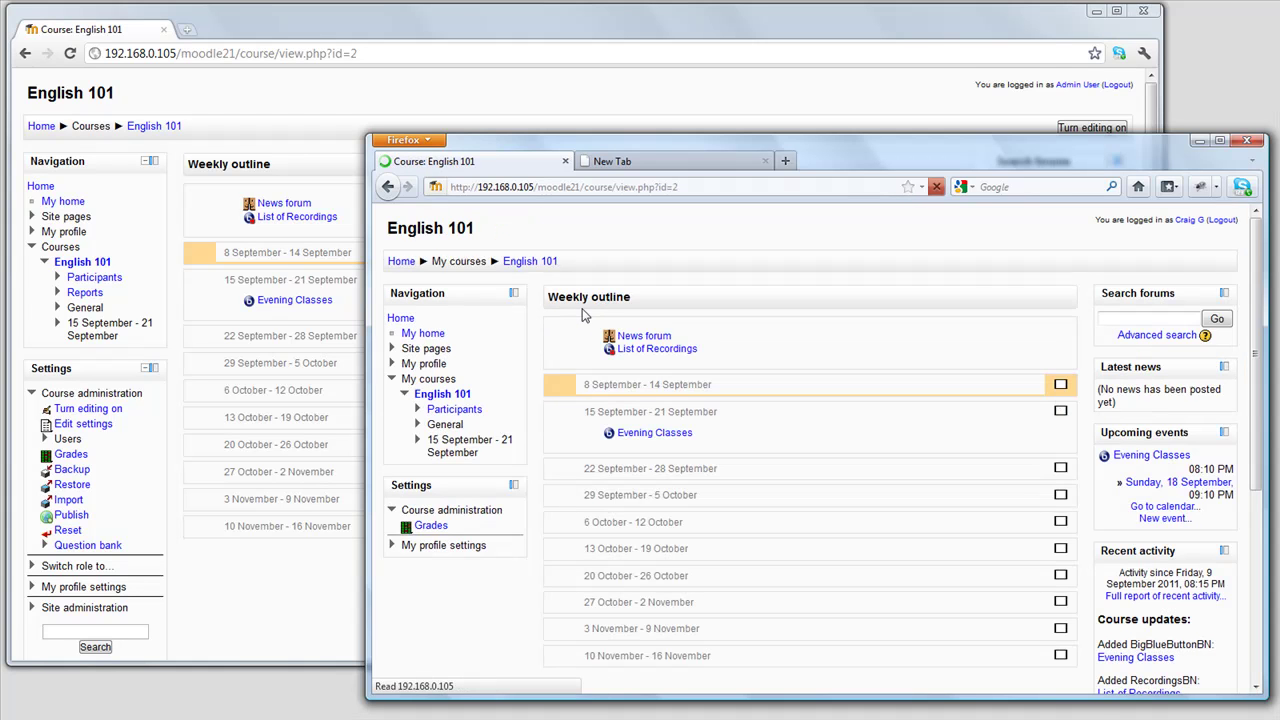
click(656, 433)
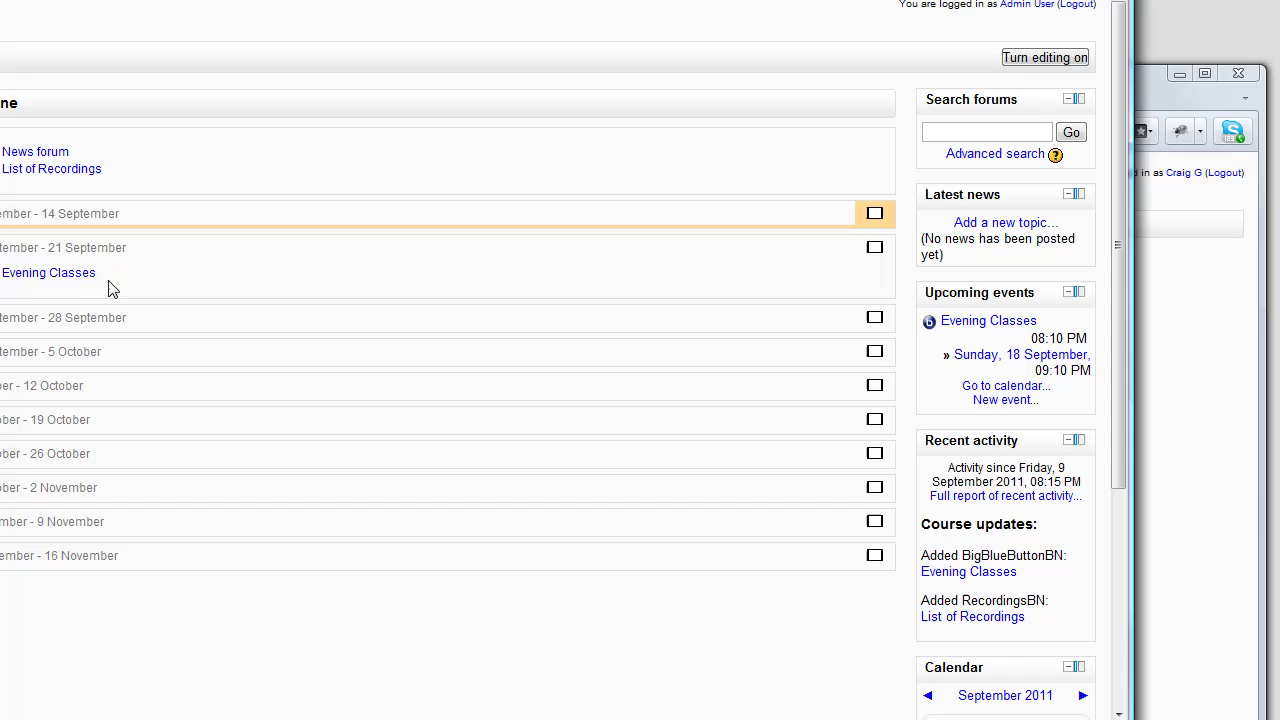
Join Evening Classes as teacher and student, allowing Flash camera and microphone access in both windows
click(88, 274)
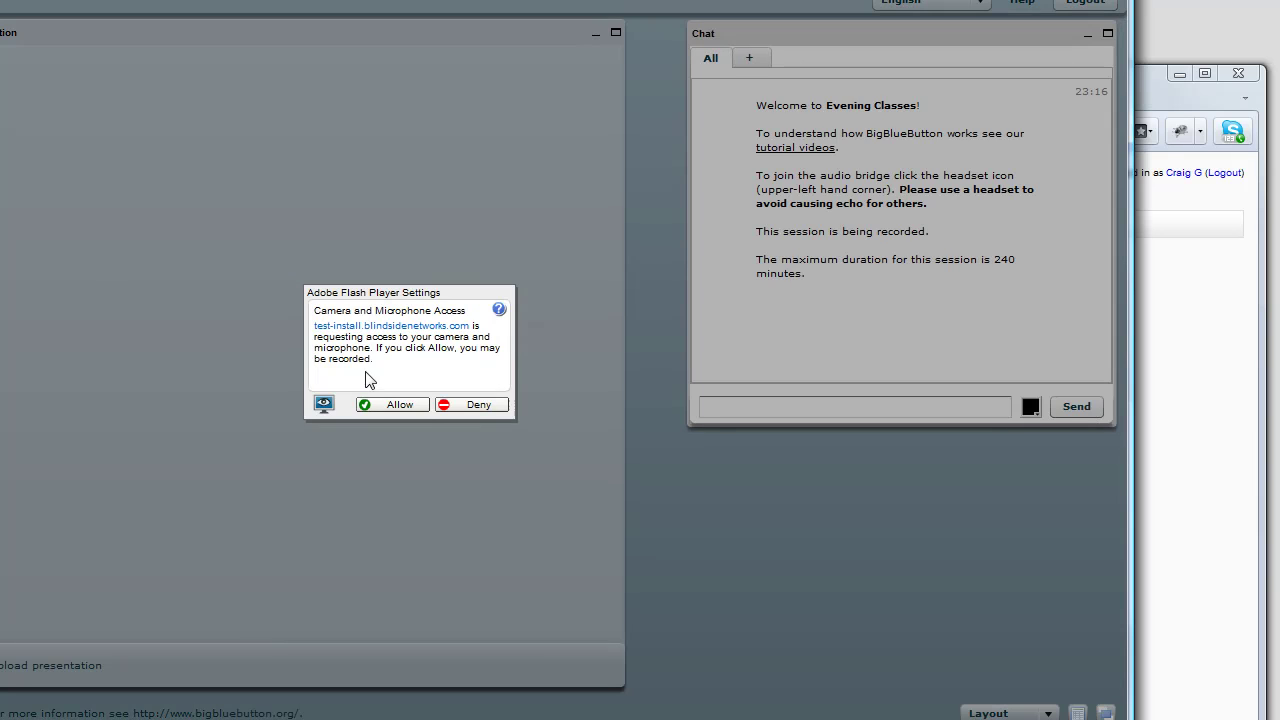
click(391, 406)
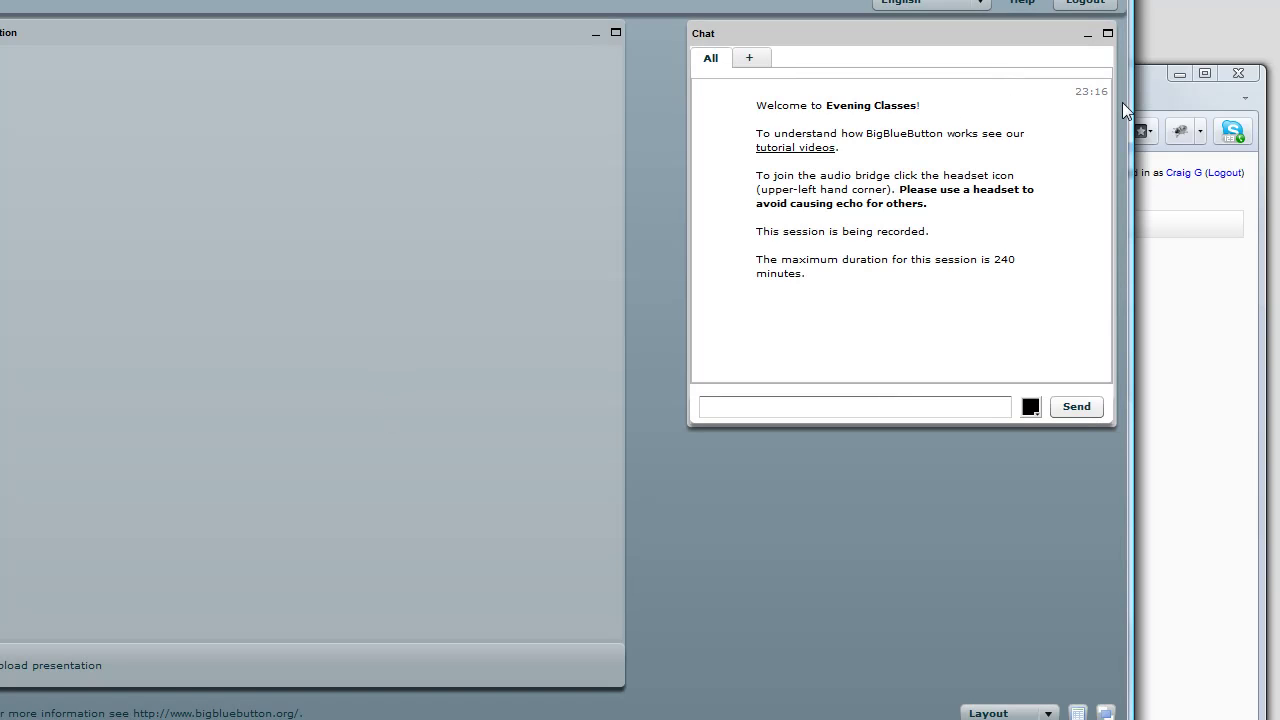
click(1151, 91)
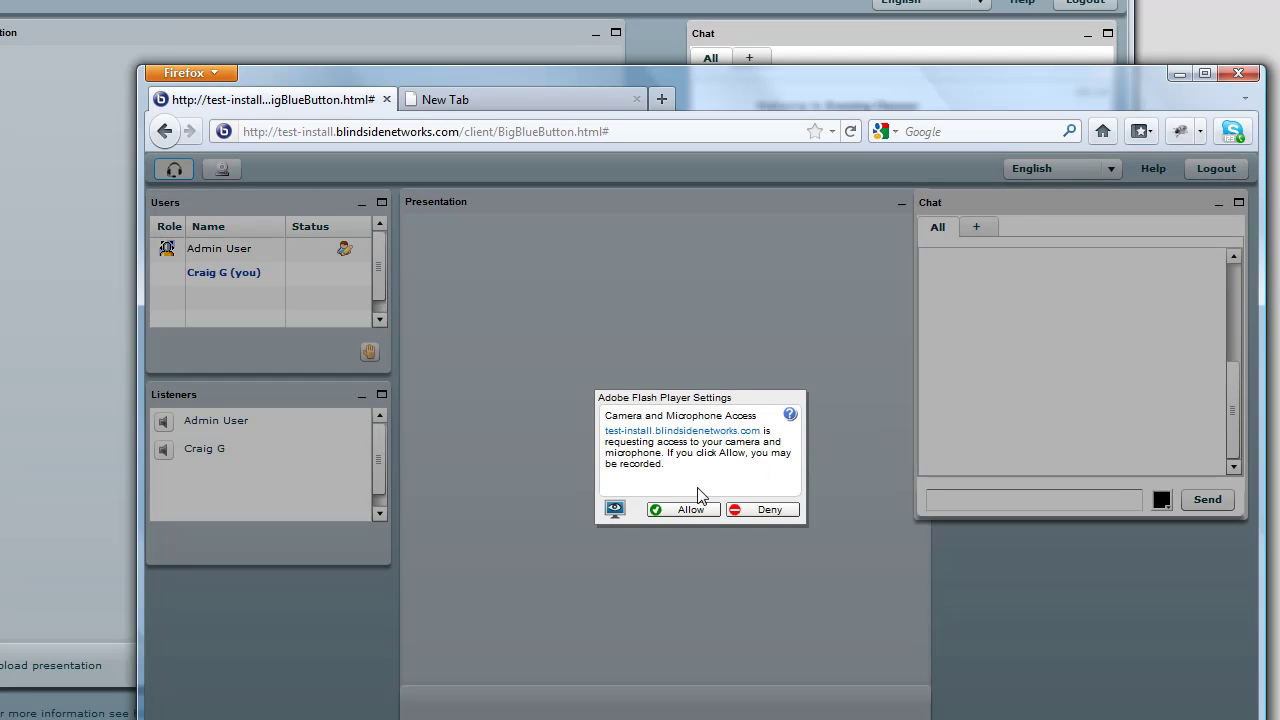
click(684, 509)
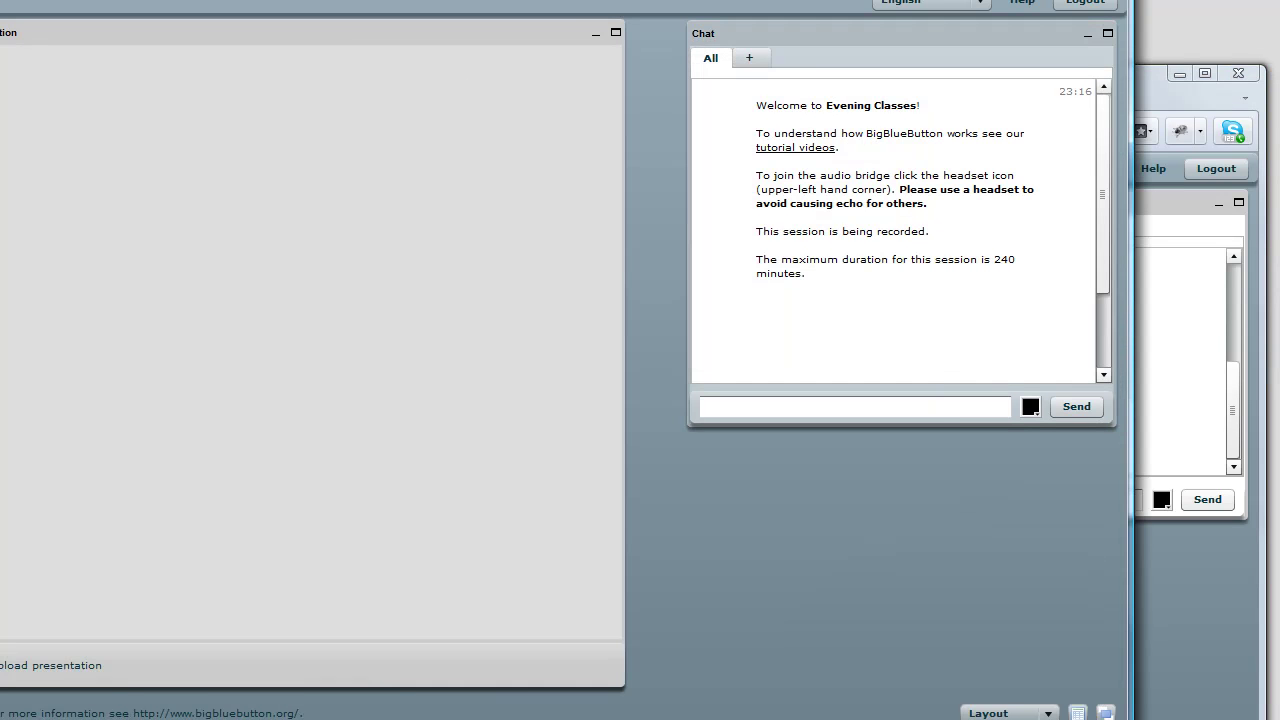
Upload flight-school.pdf as the class presentation
click(200, 240)
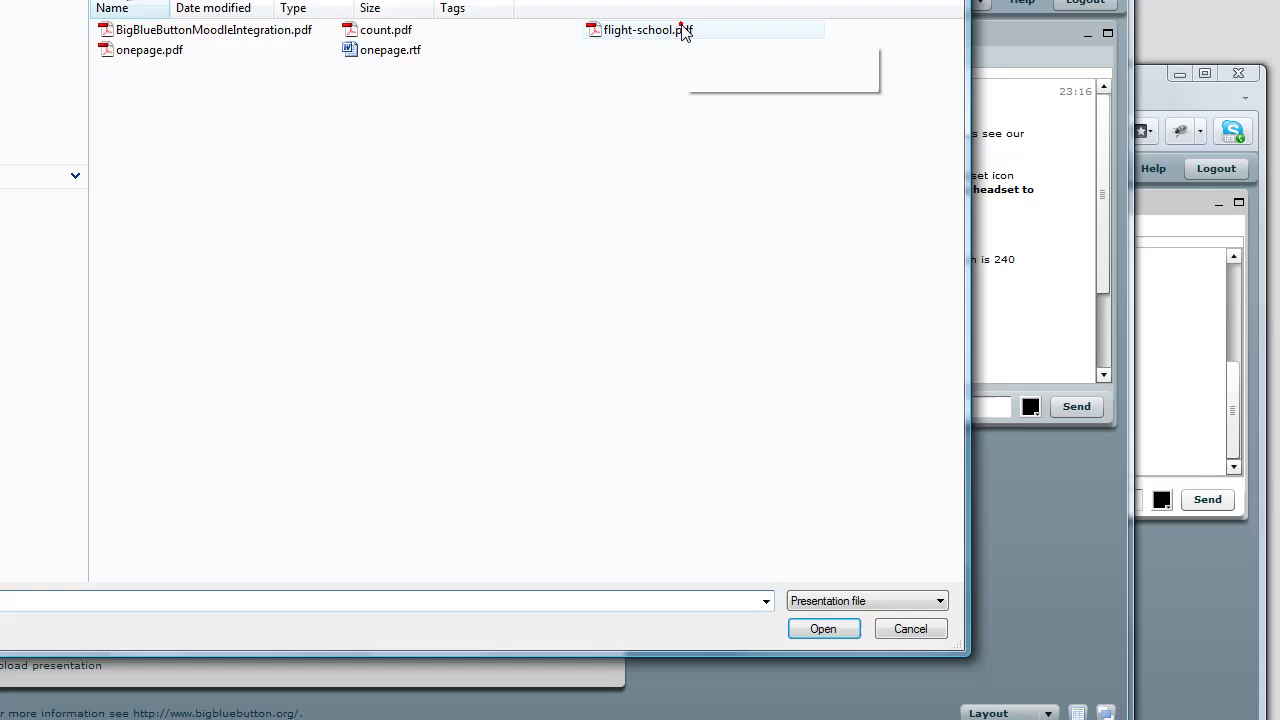
double_click(684, 33)
click(362, 120)
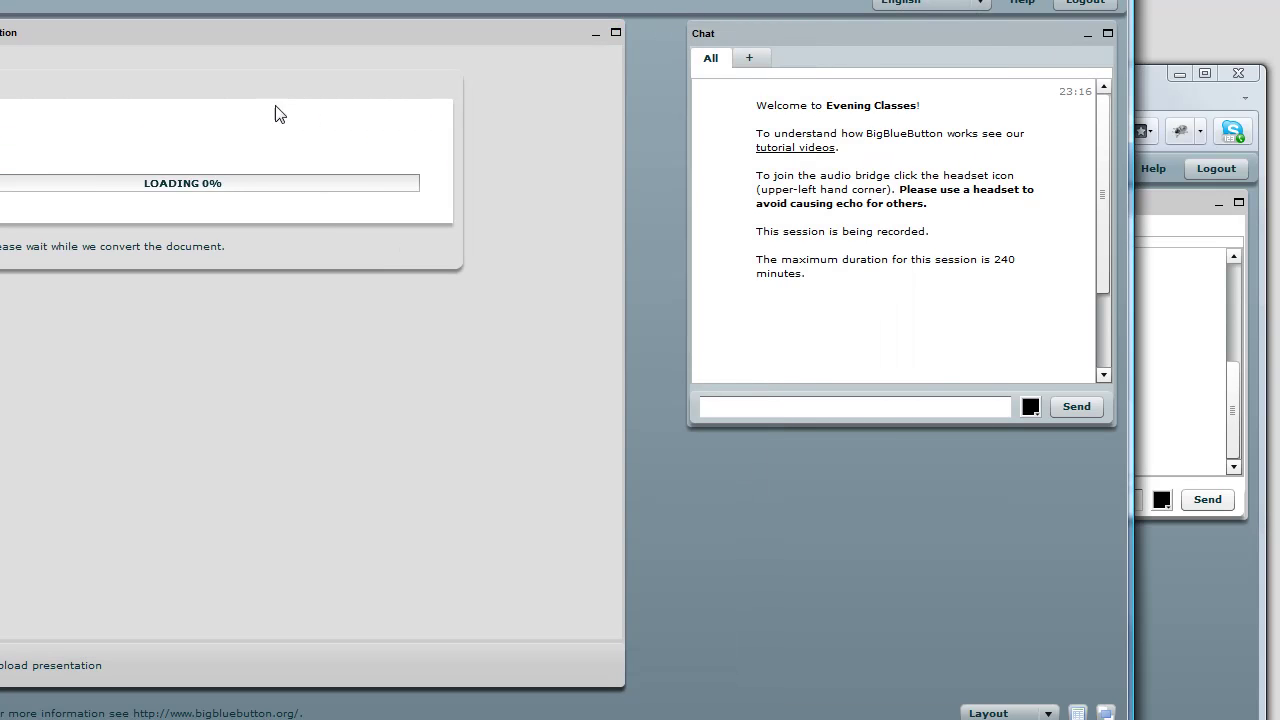
click(262, 82)
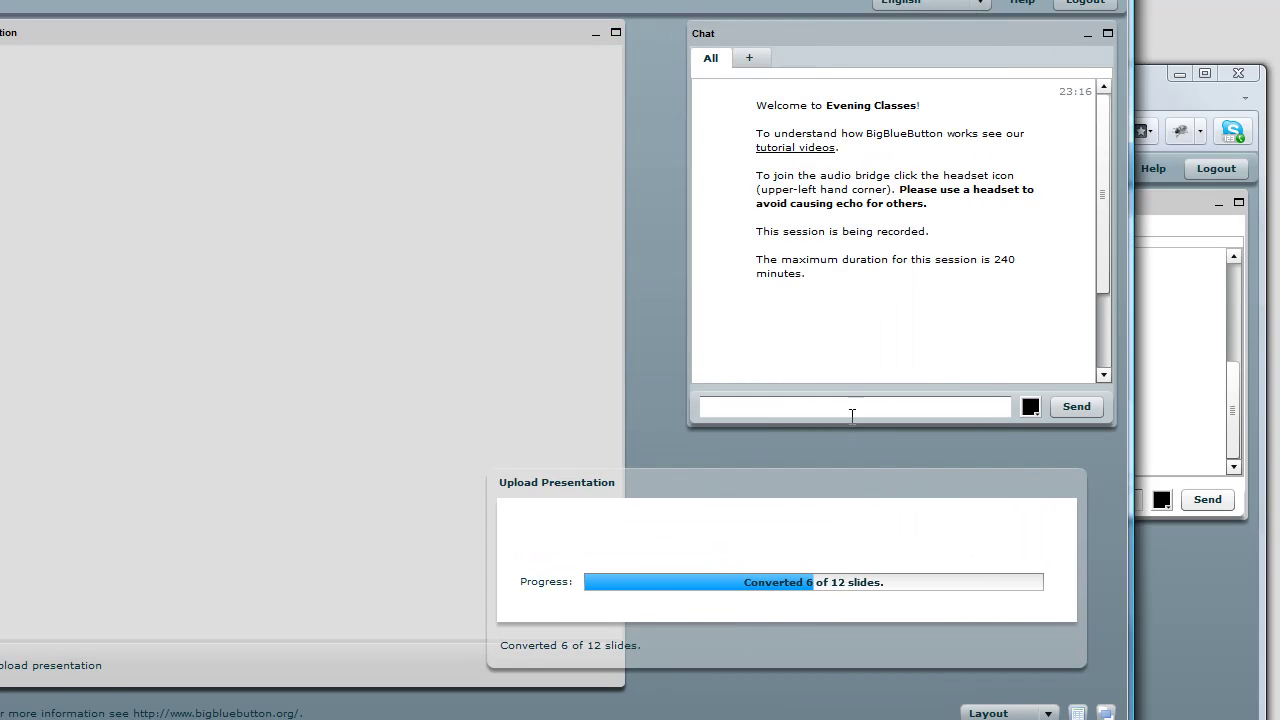
Chat a teacher welcome to the student, the reply 'Thanks, looking forward to the class', and 'Should be a good one!'
click(852, 406)
text(Welc)
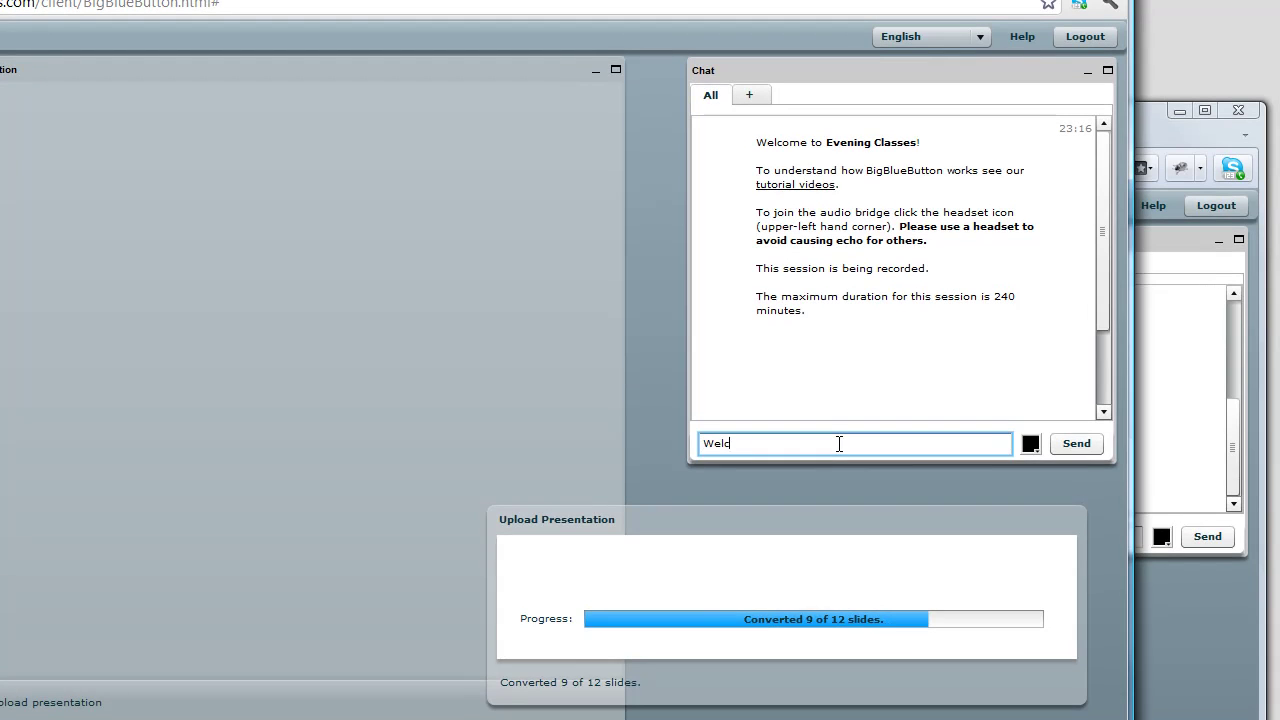
text(ome Craig)
key(Return)
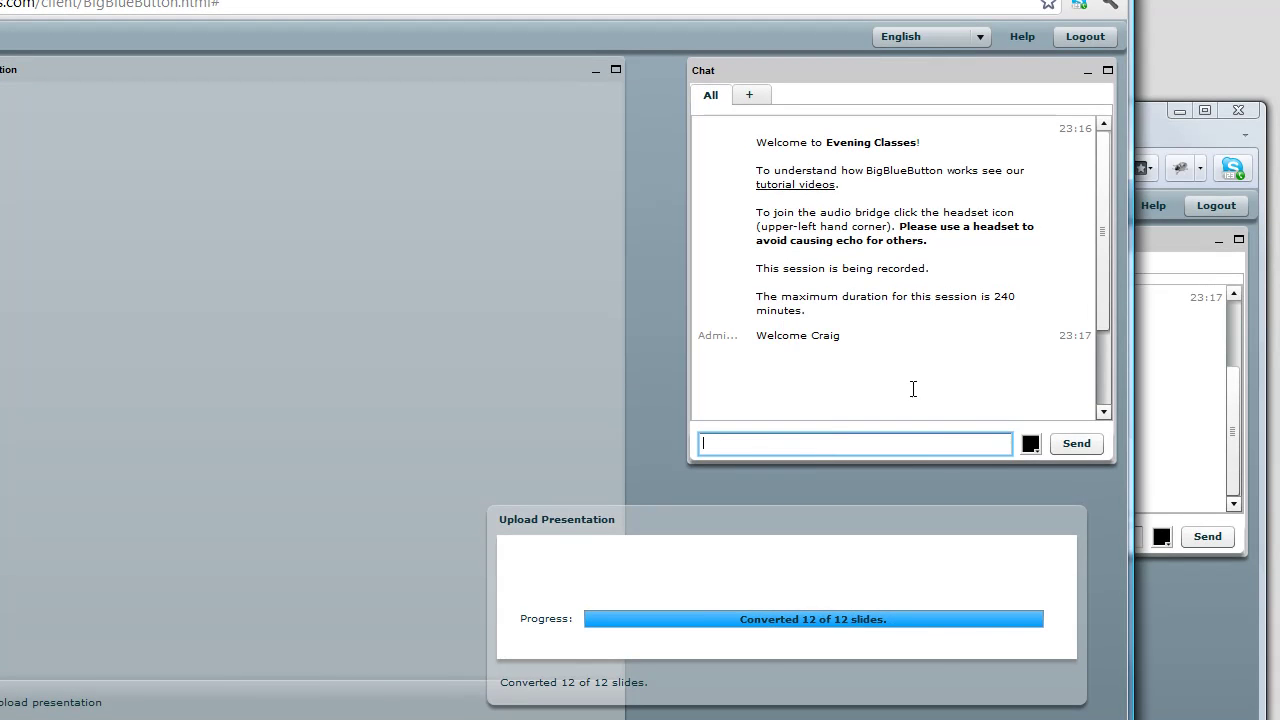
click(1143, 138)
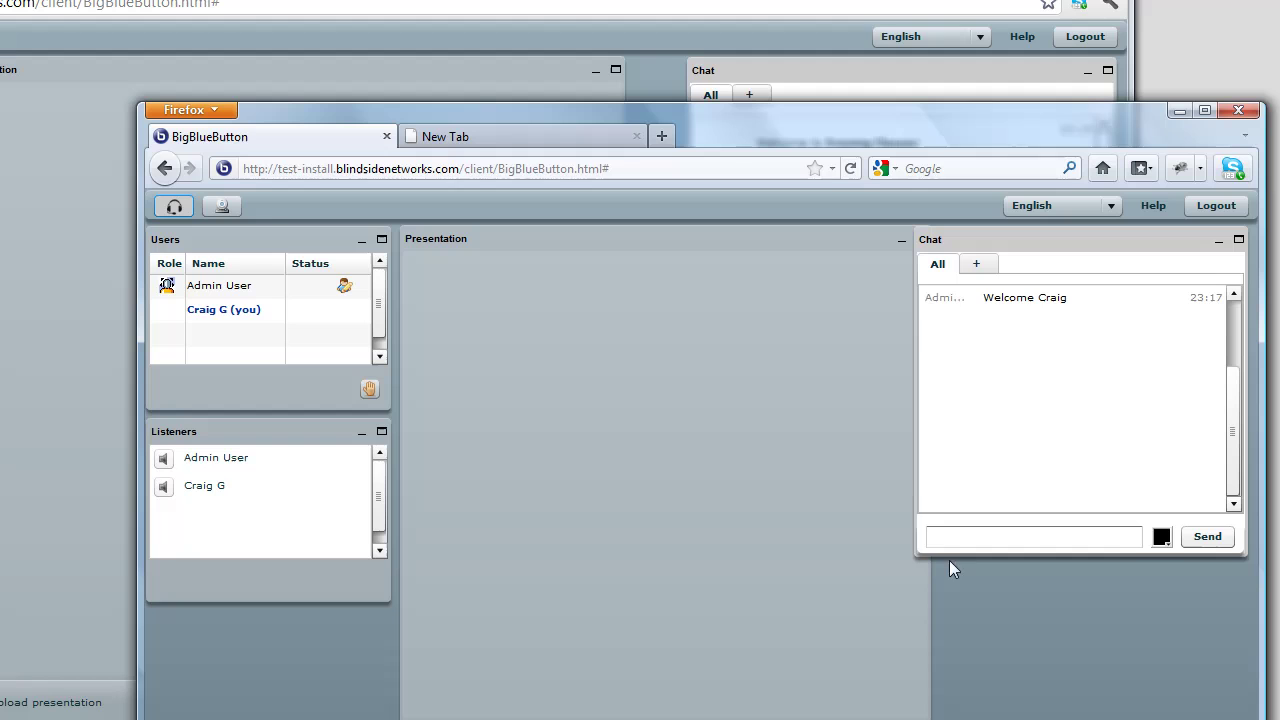
drag(914, 504, 957, 504)
click(998, 535)
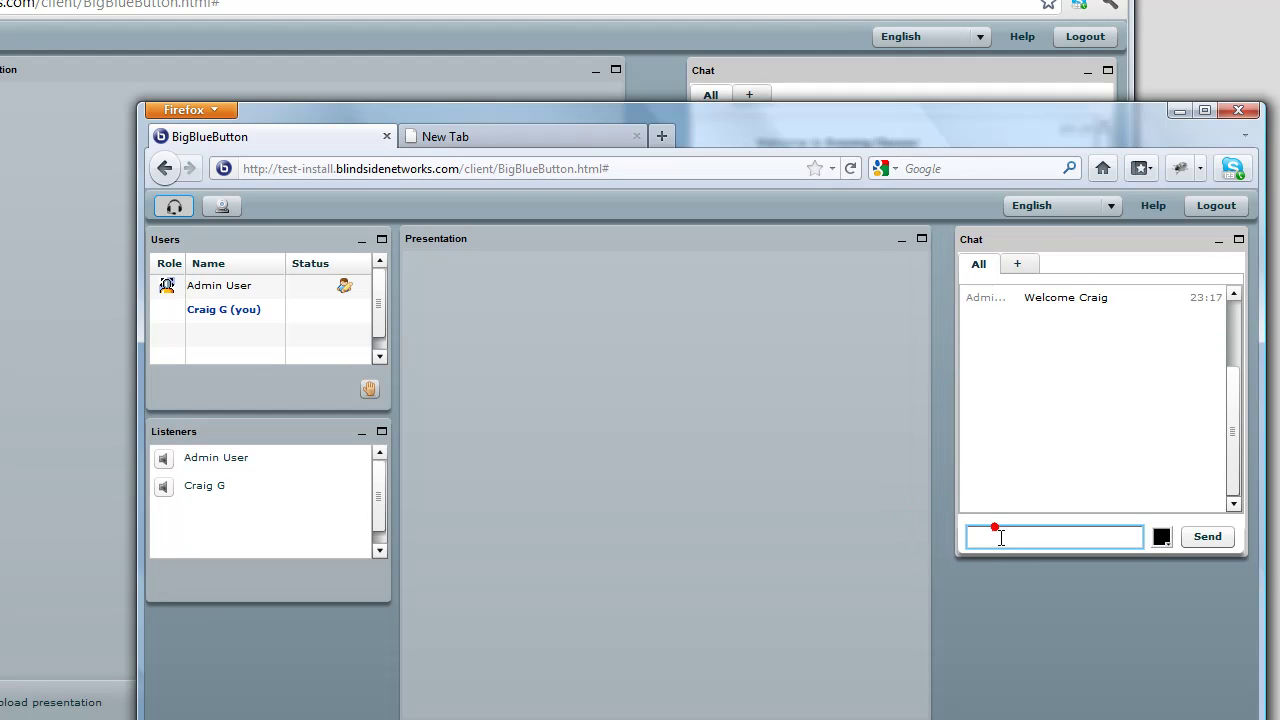
text(Thanks, looking for)
text(ward to the class)
key(Return)
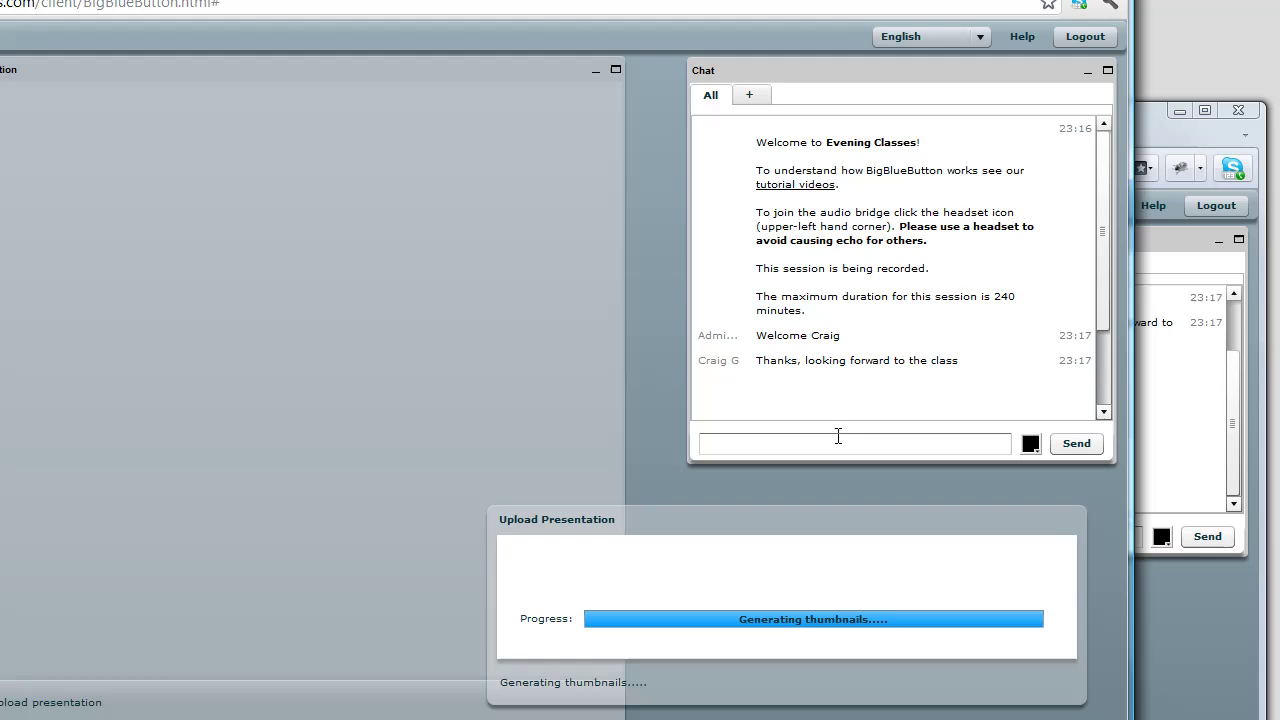
click(823, 444)
text(Should be a good)
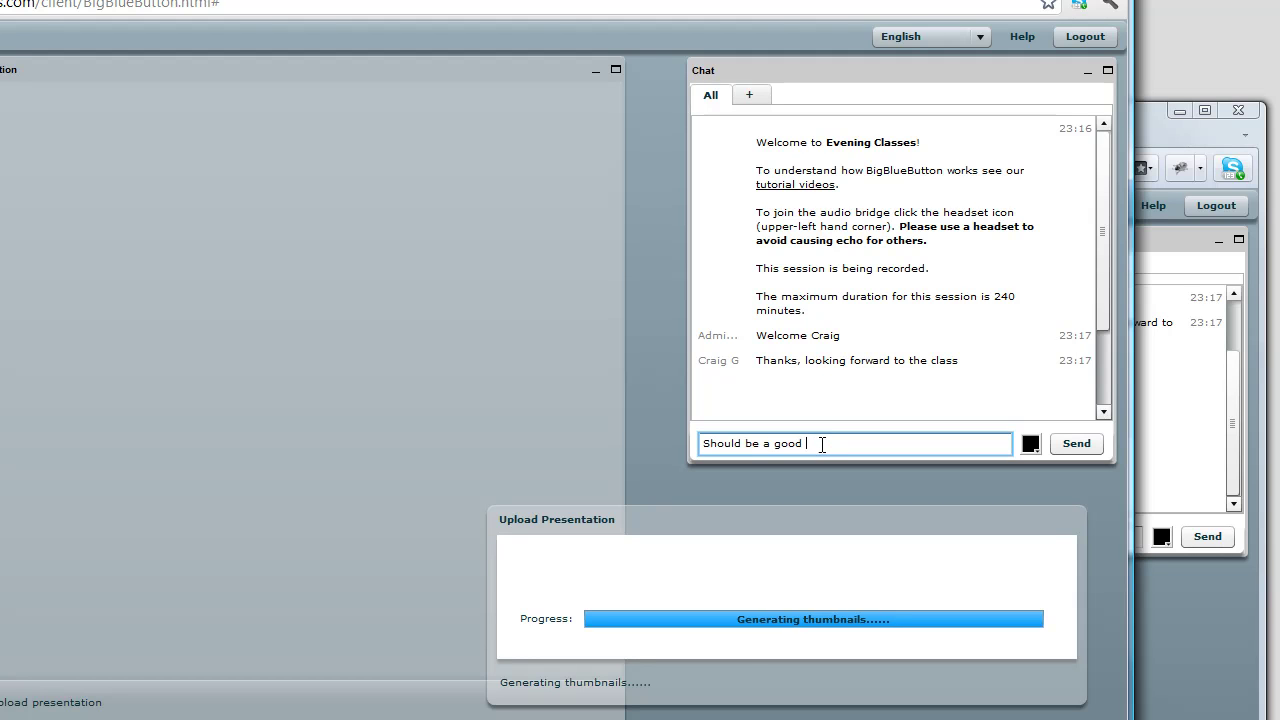
text( one!)
key(Return)
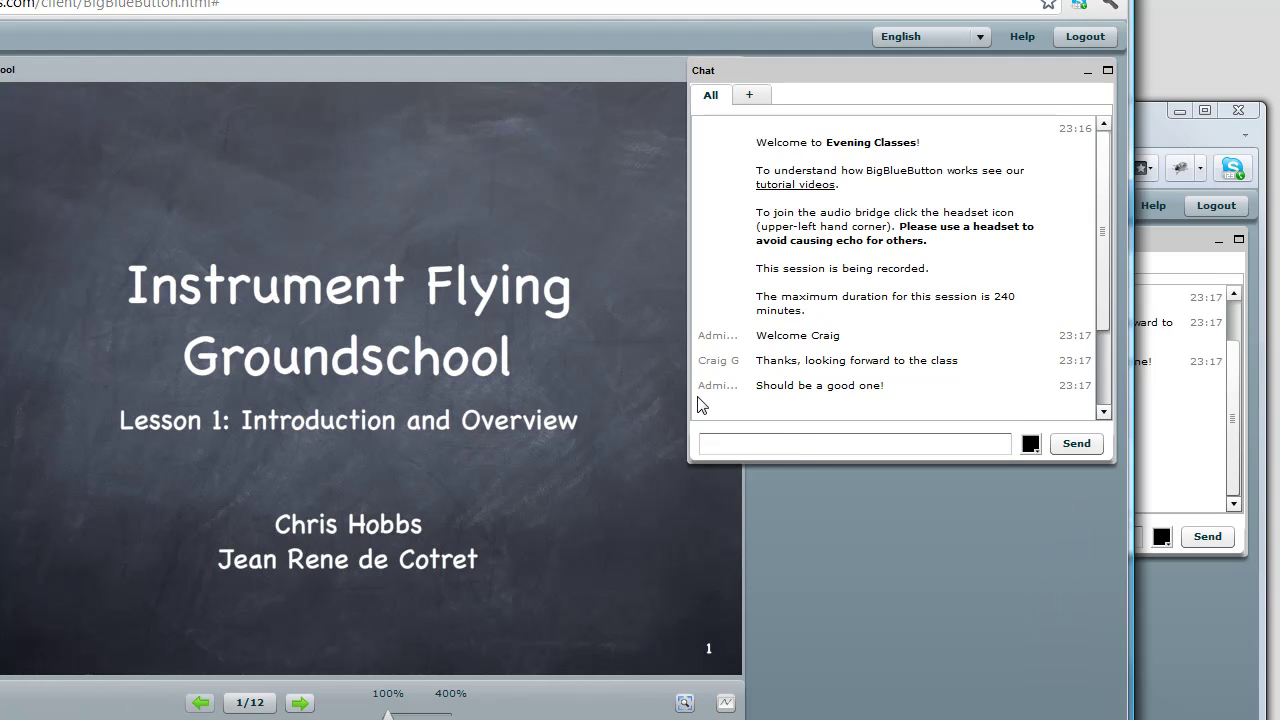
Test muting the student listener from both windows, lock the teacher's audio, then mute all listeners
drag(686, 408, 747, 410)
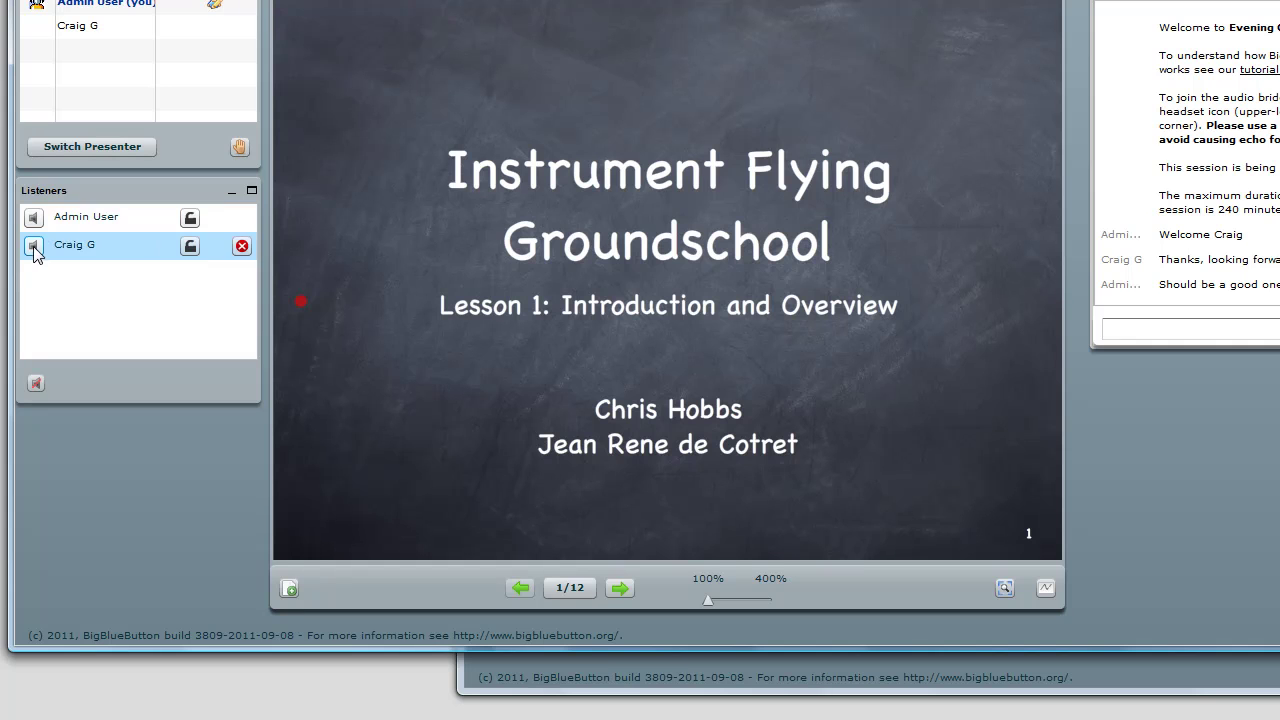
click(34, 246)
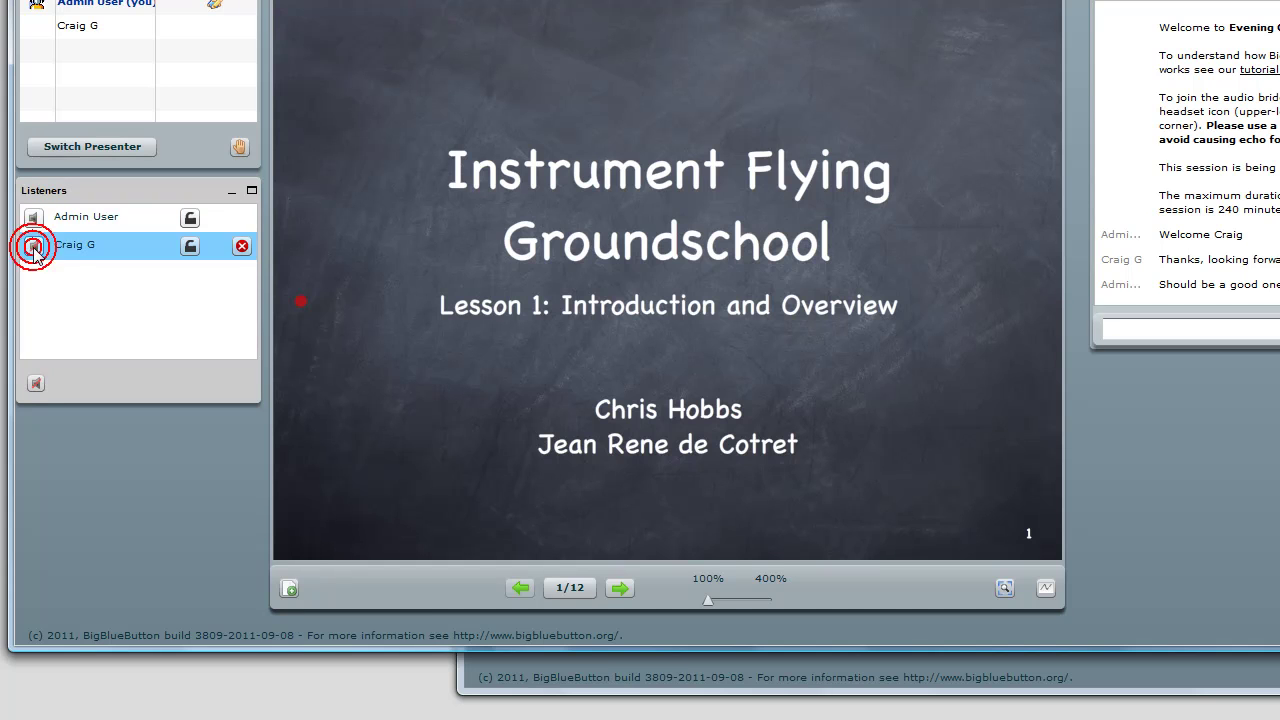
key(alt+Tab)
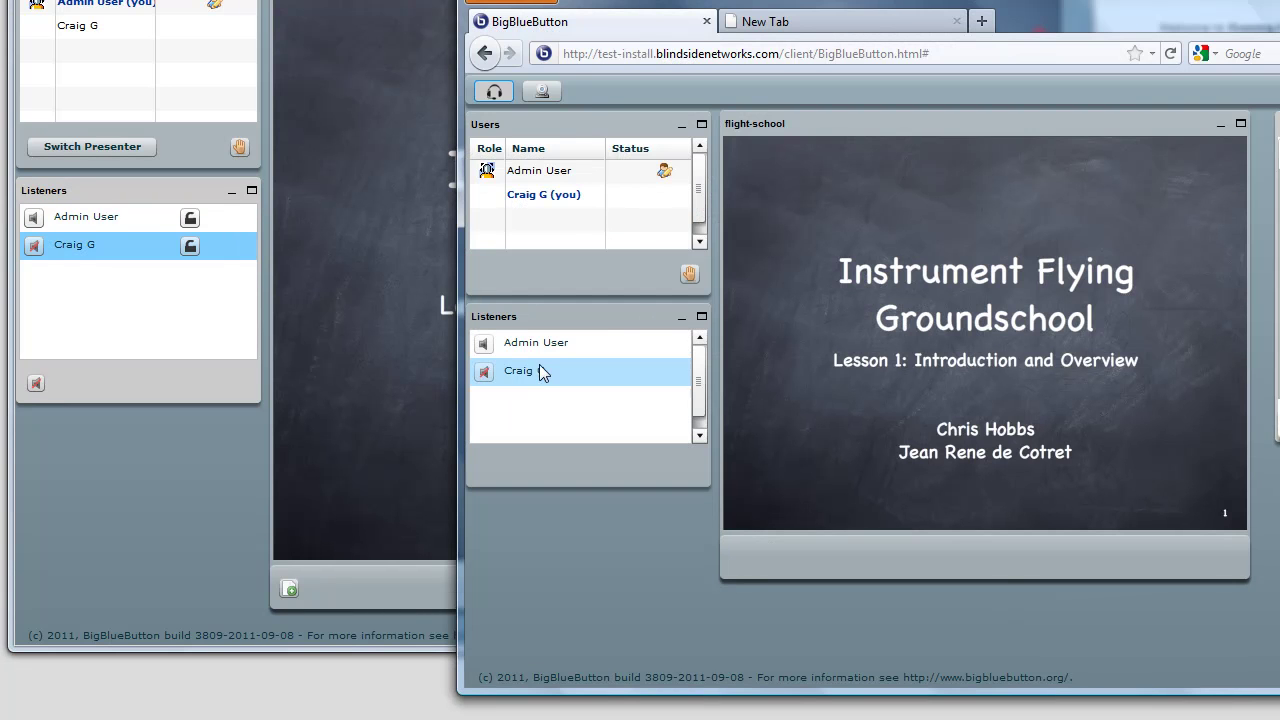
click(312, 145)
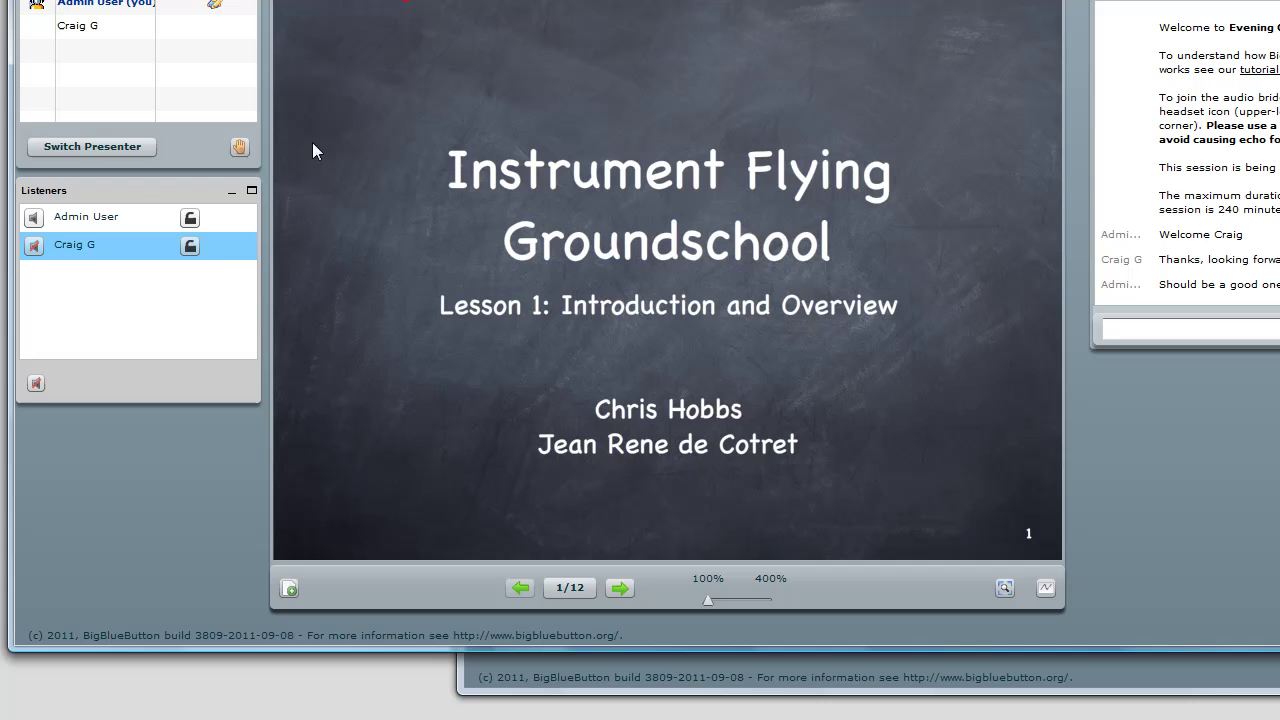
click(34, 246)
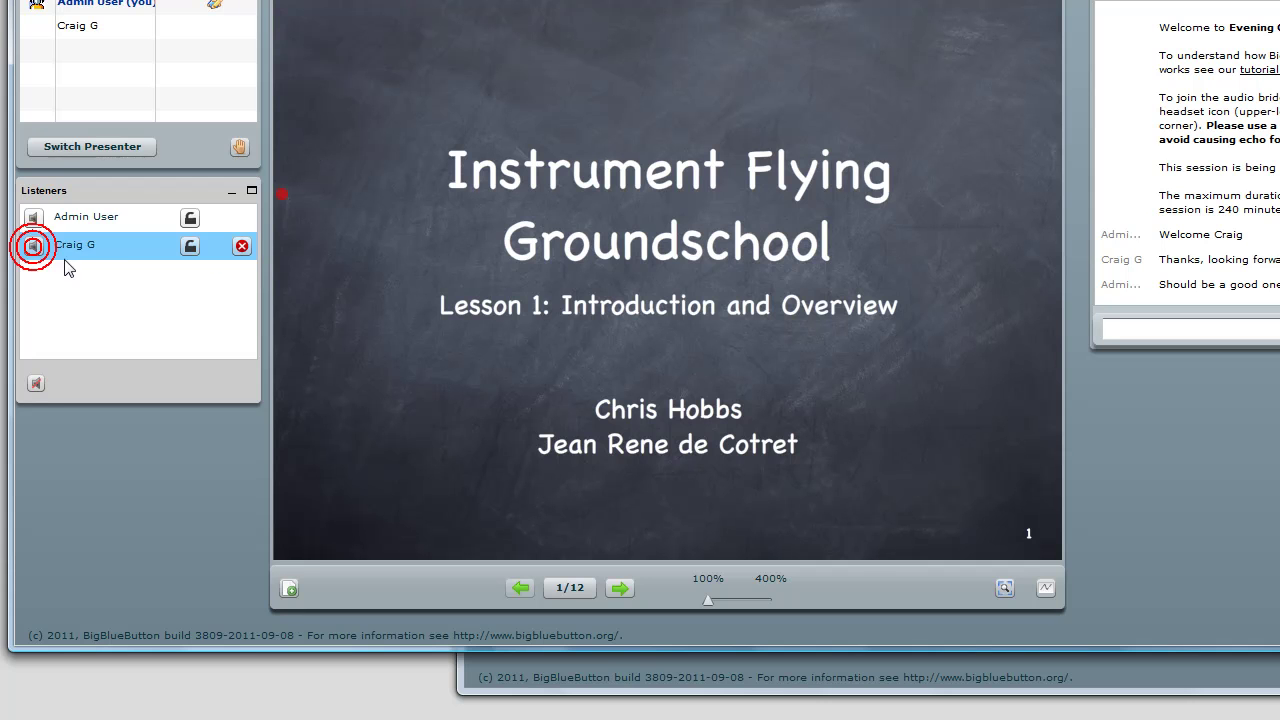
click(190, 218)
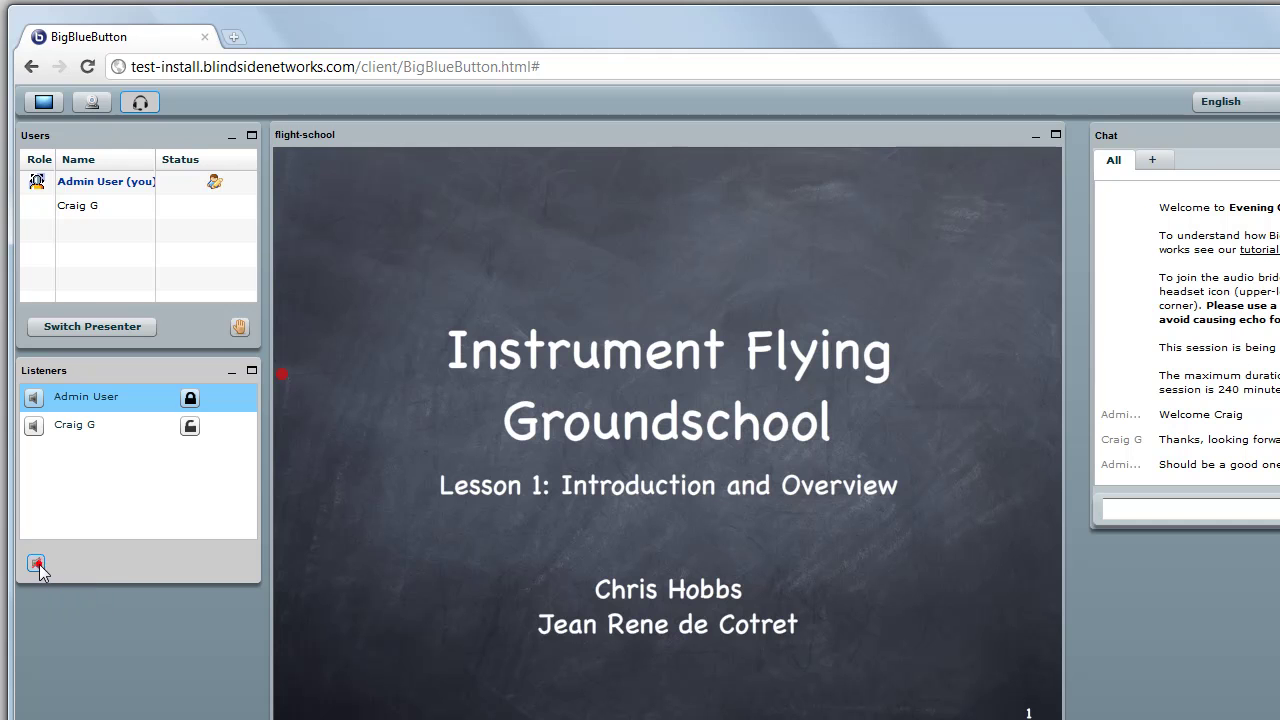
click(36, 564)
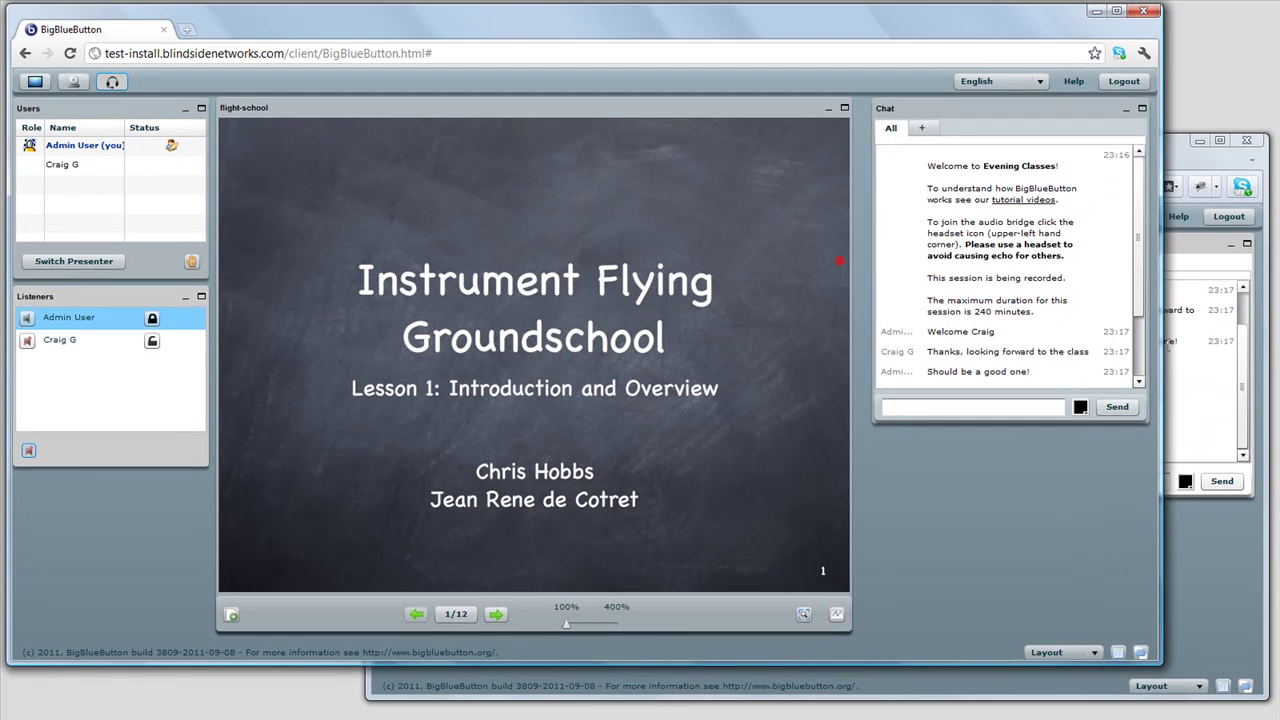
Arrange the teacher's and student's class windows side by side
drag(1165, 343, 872, 347)
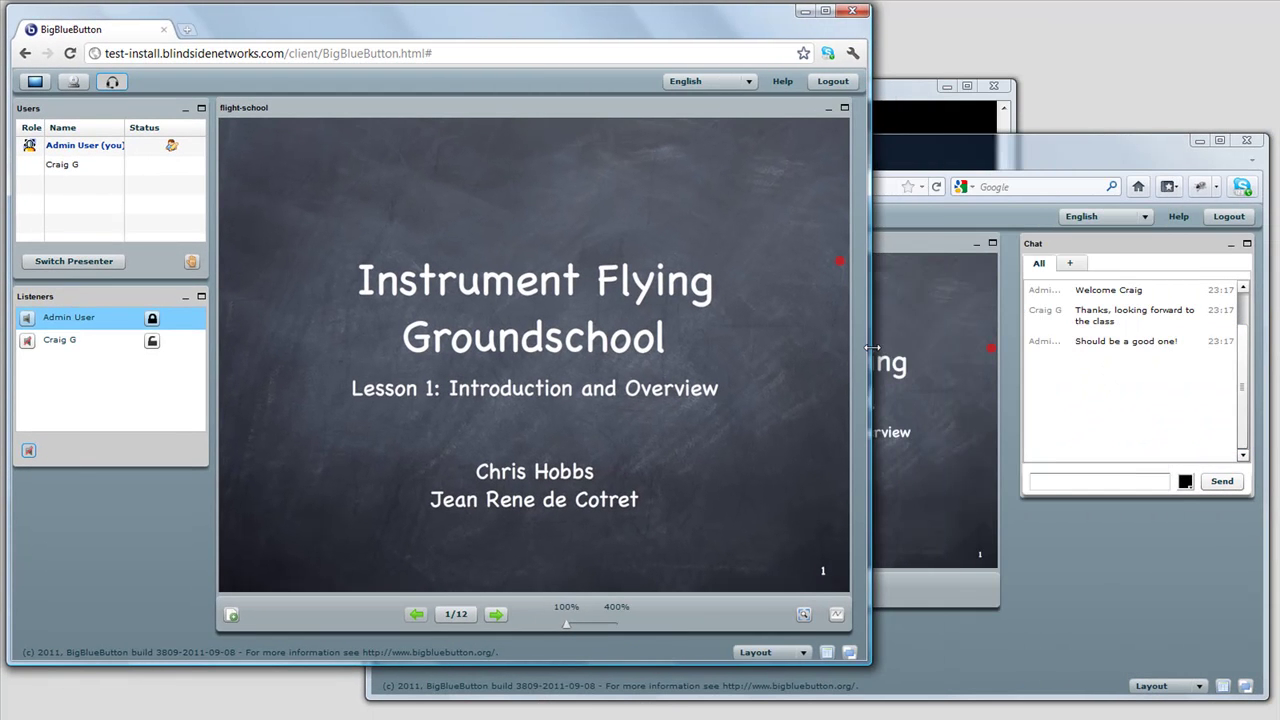
click(911, 223)
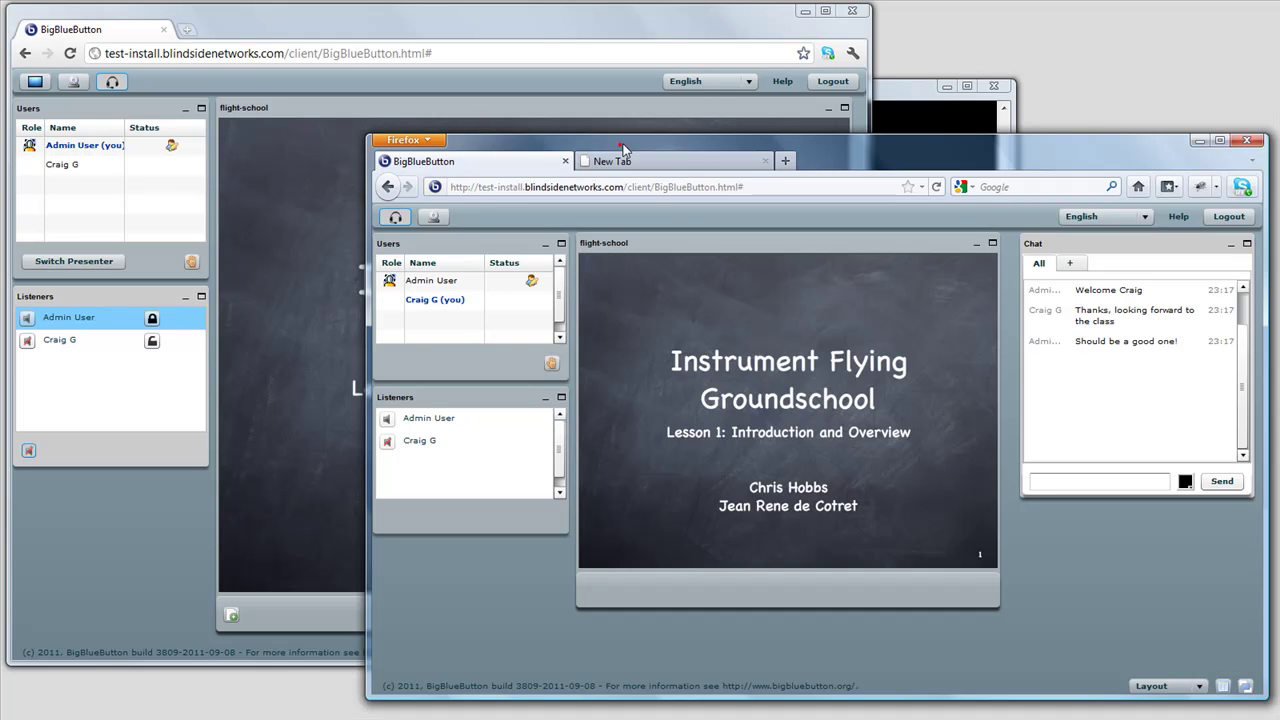
drag(617, 142, 938, 145)
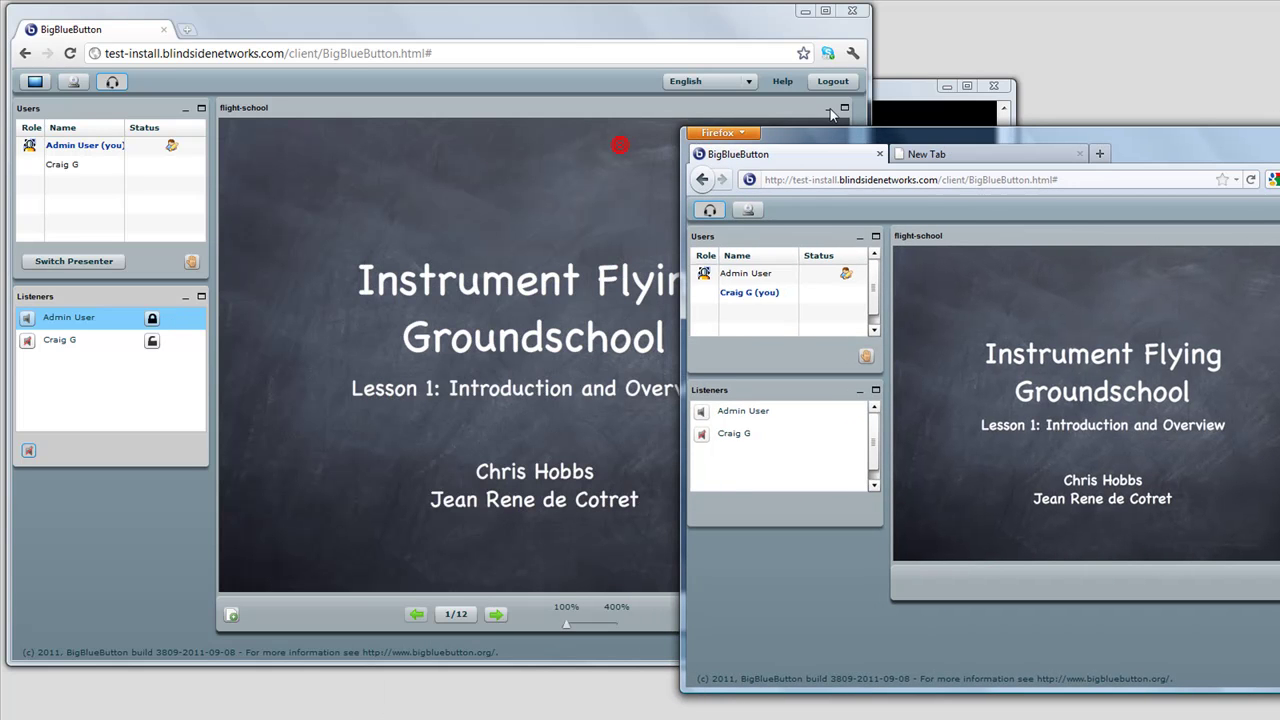
click(706, 40)
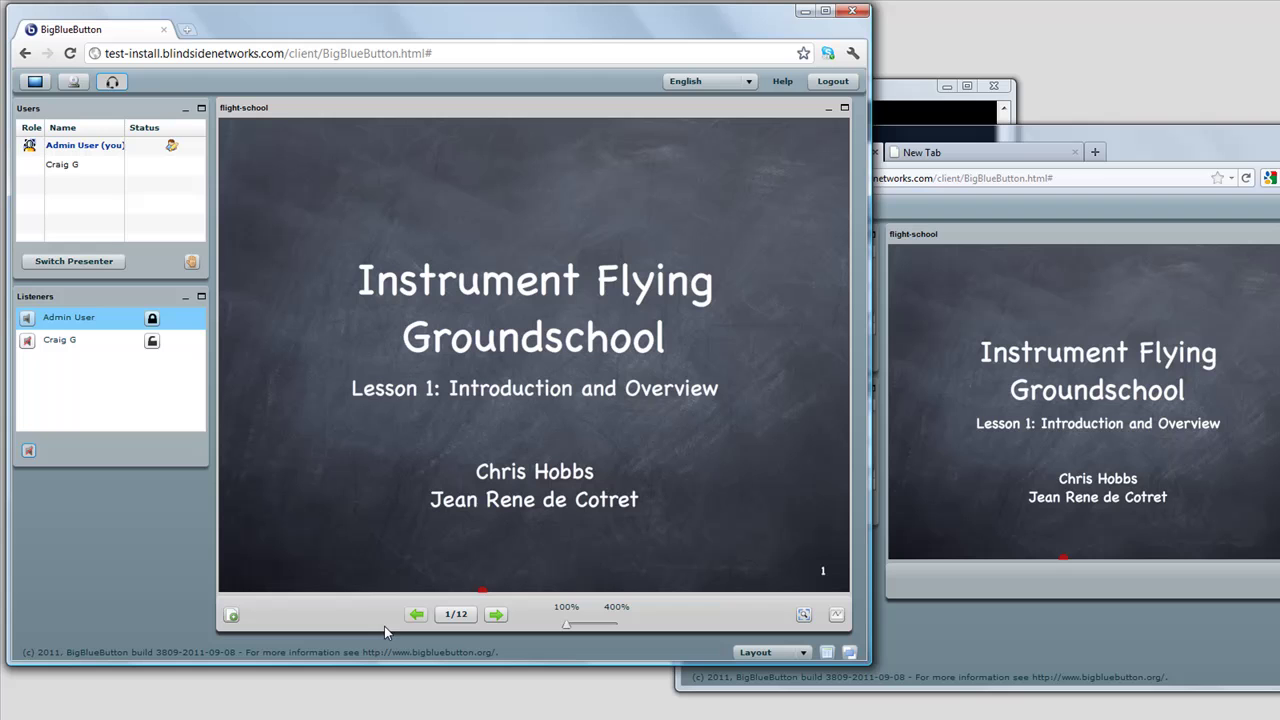
Advance through slides 2–4, then jump to slide 7, The Precision Approach
click(495, 614)
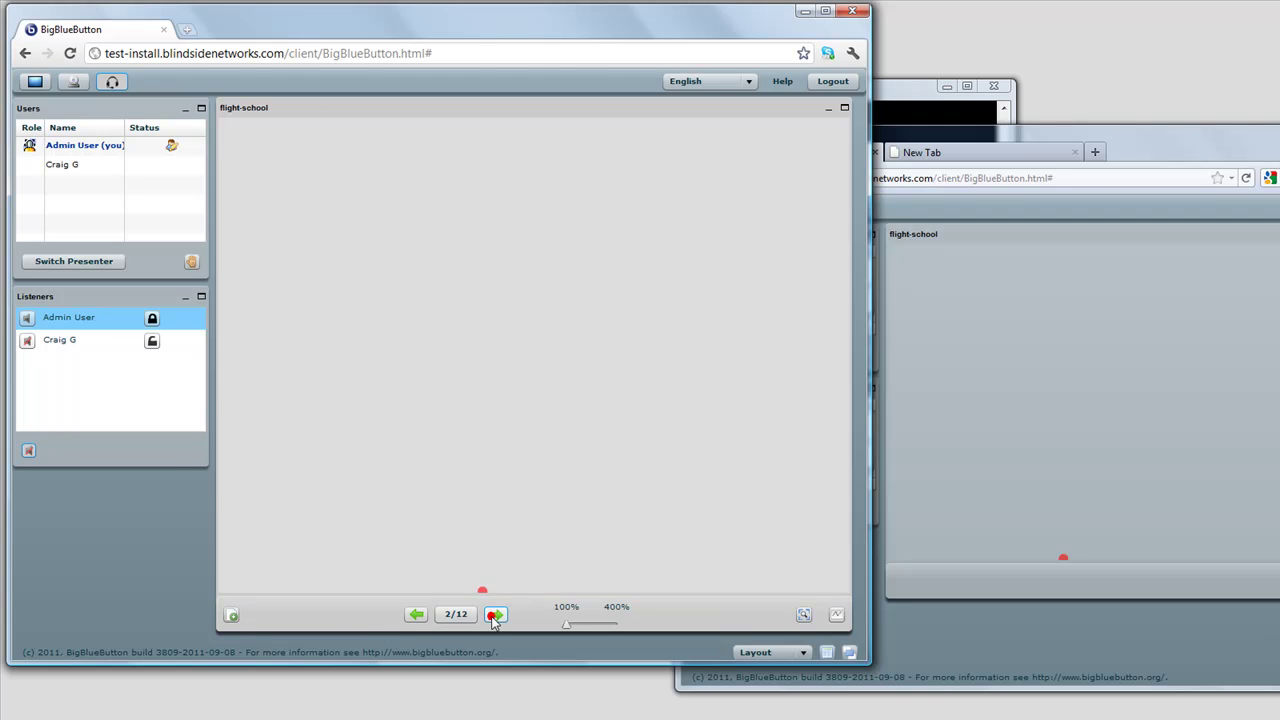
click(495, 615)
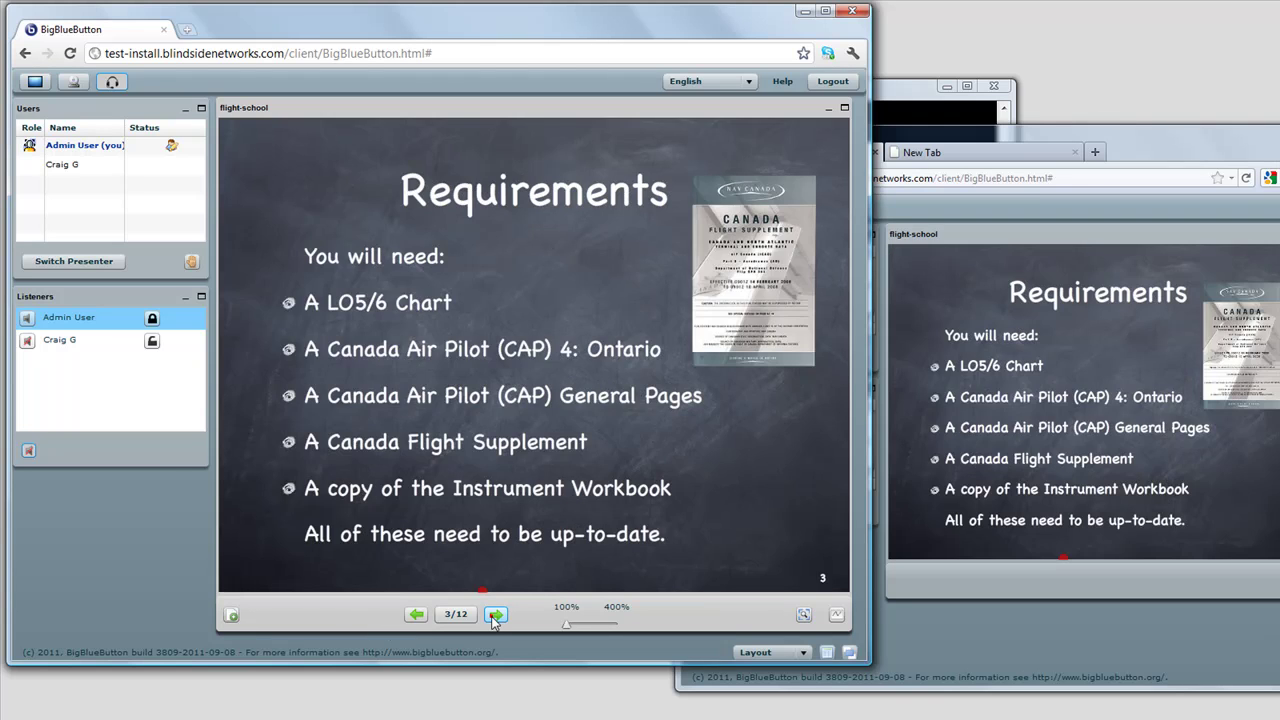
click(495, 614)
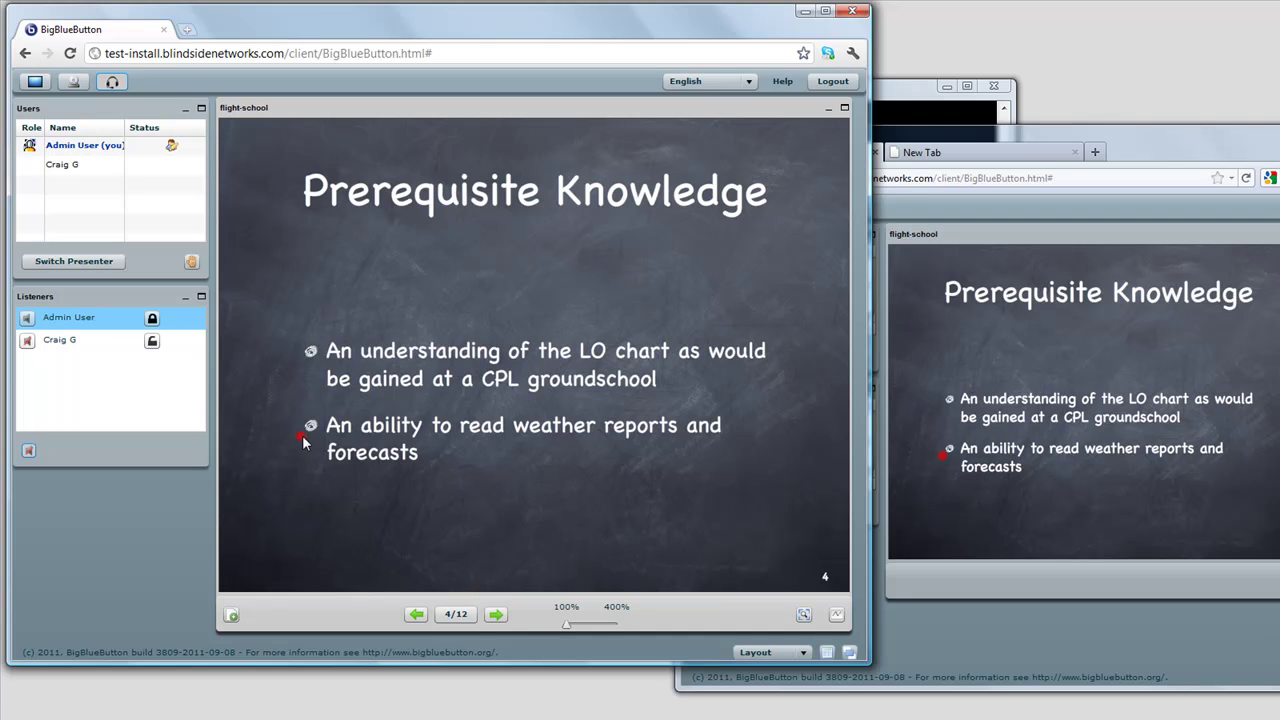
click(456, 614)
click(737, 556)
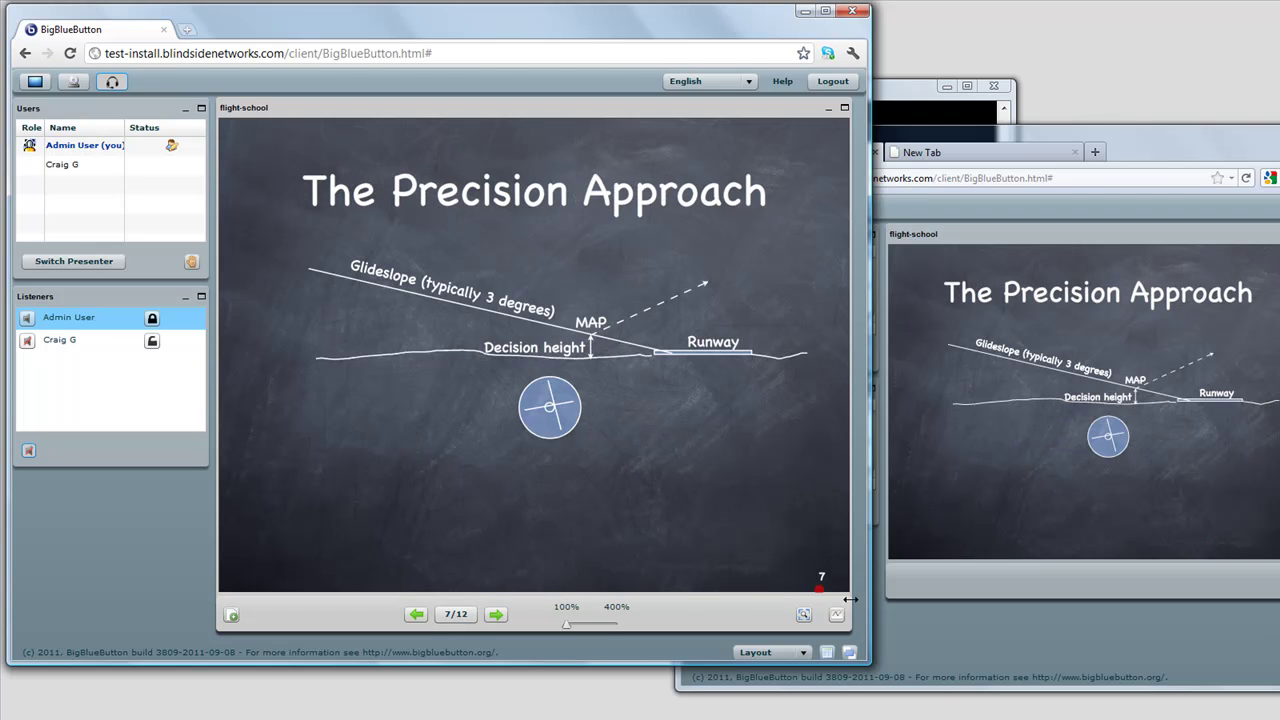
With the whiteboard colour set to white, draw arrows at the circle from the left and from below
click(836, 615)
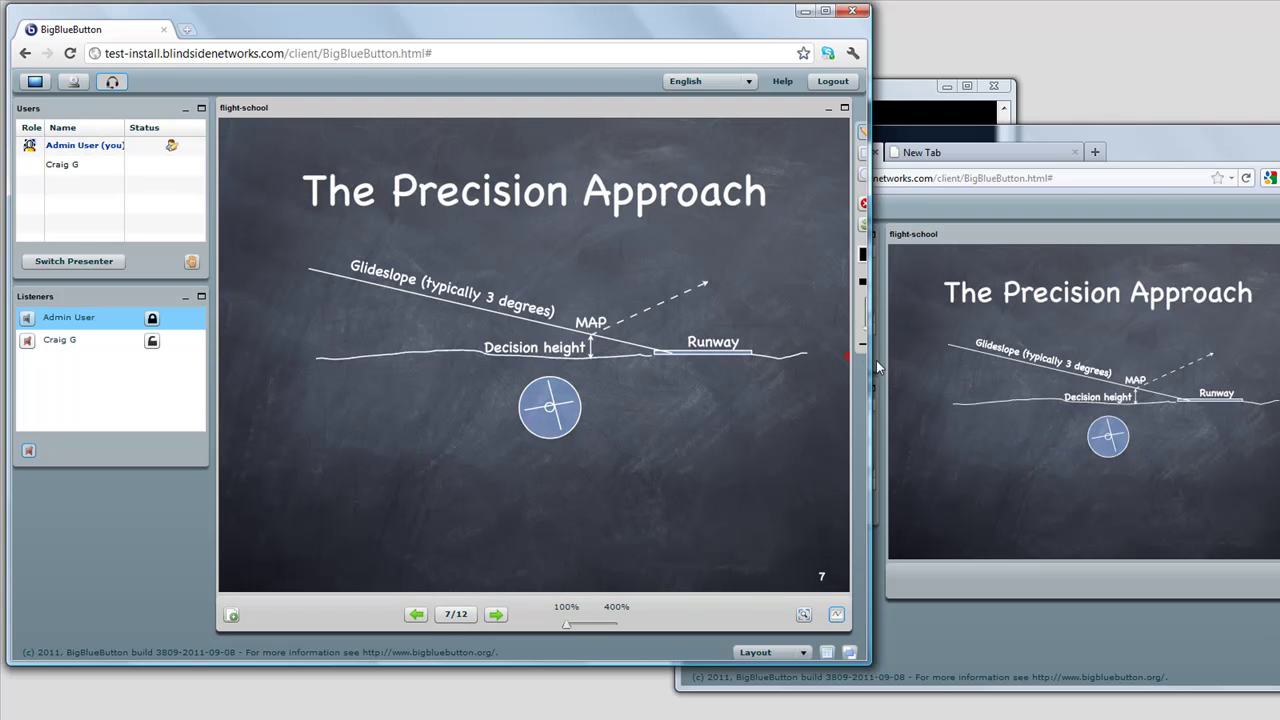
drag(868, 364, 894, 362)
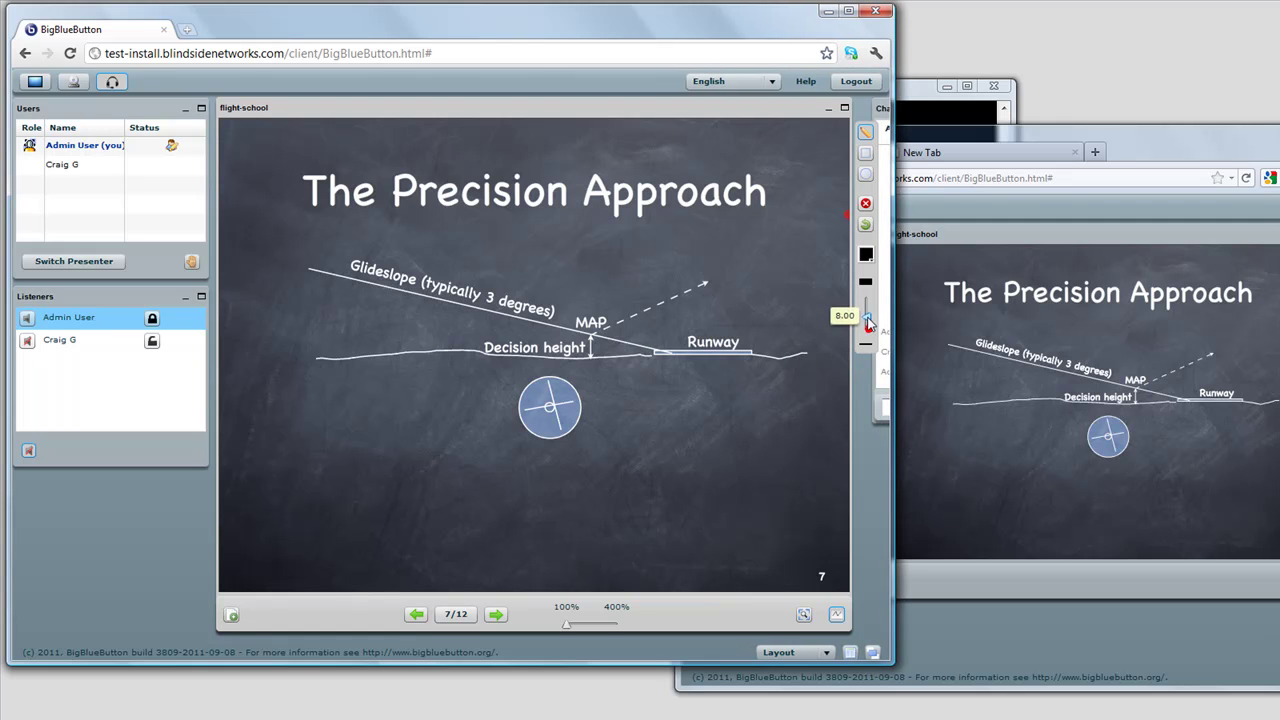
click(866, 277)
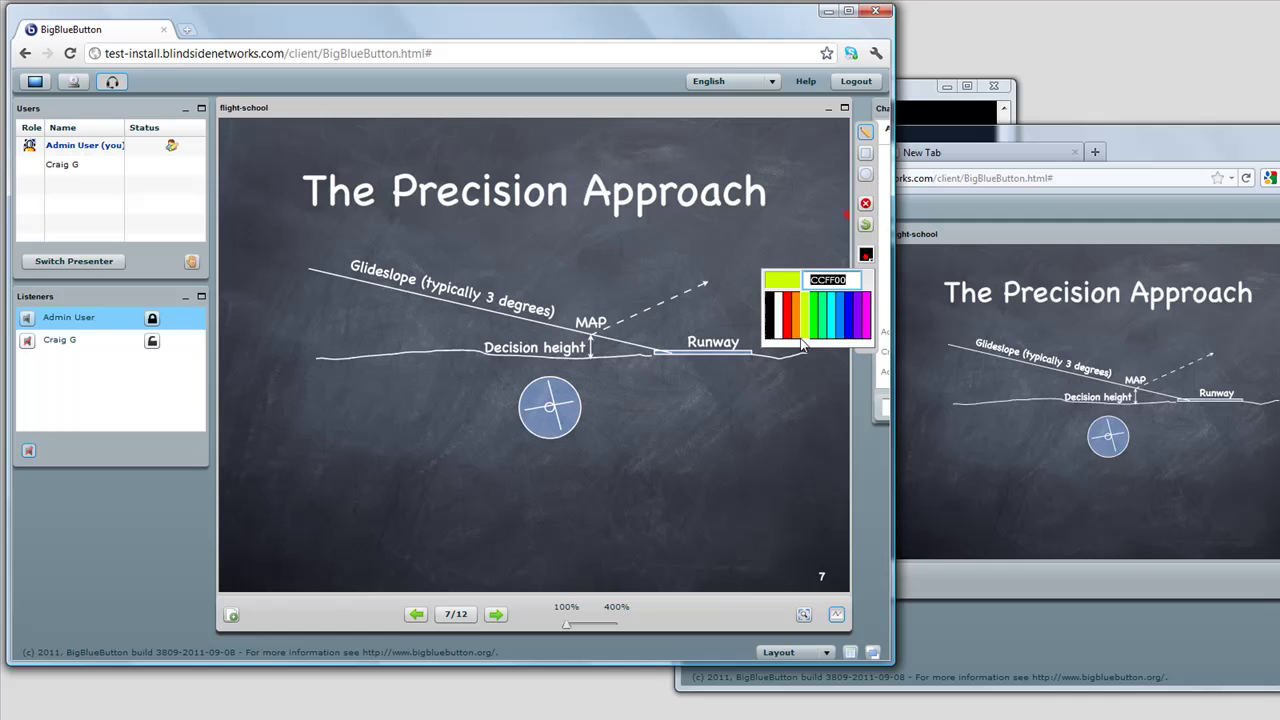
click(788, 296)
mouse_move(340, 410)
mouse_down()
mouse_move(450, 408)
mouse_move(428, 445)
mouse_up()
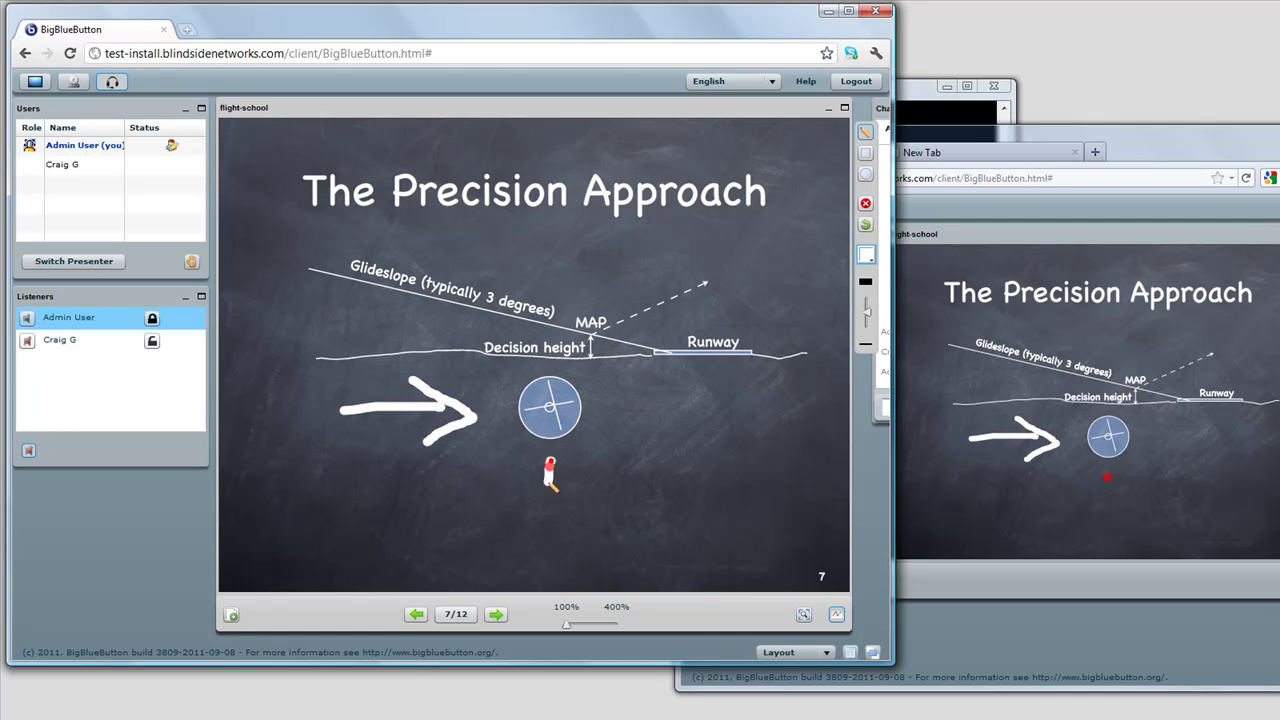
mouse_move(550, 455)
mouse_down()
mouse_move(551, 522)
mouse_move(550, 447)
mouse_move(532, 478)
mouse_up()
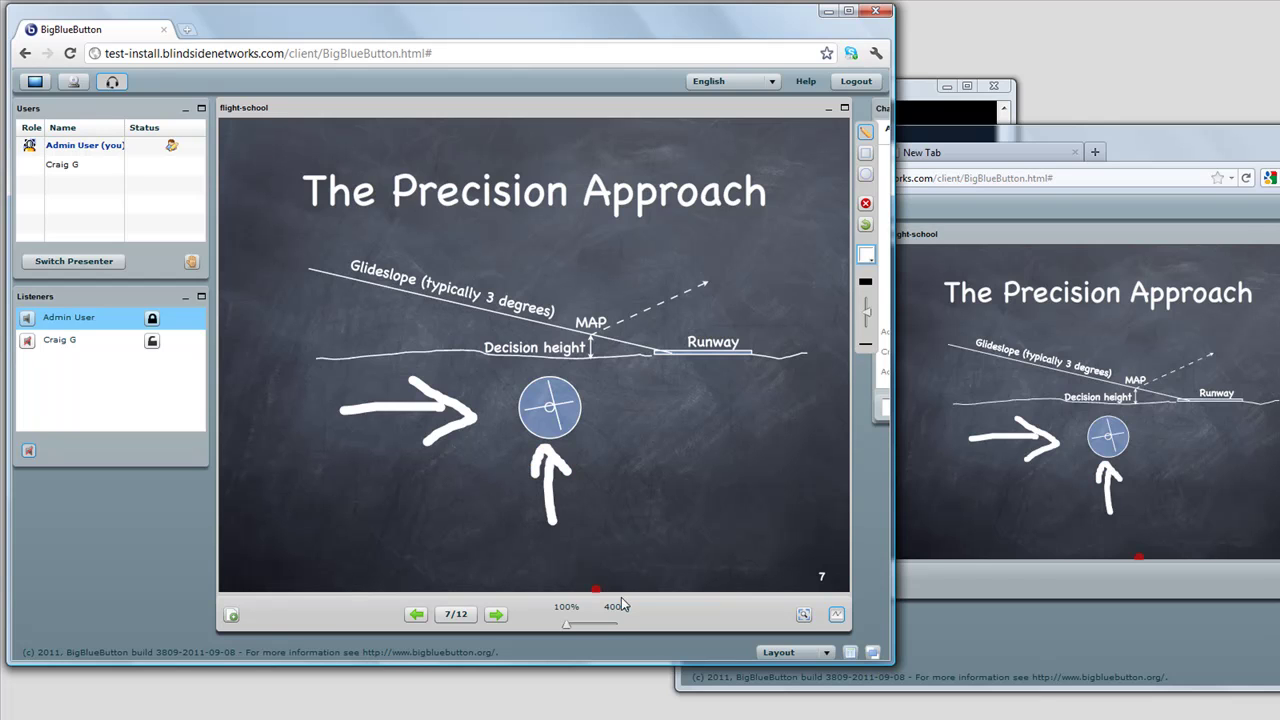
drag(894, 430, 1220, 400)
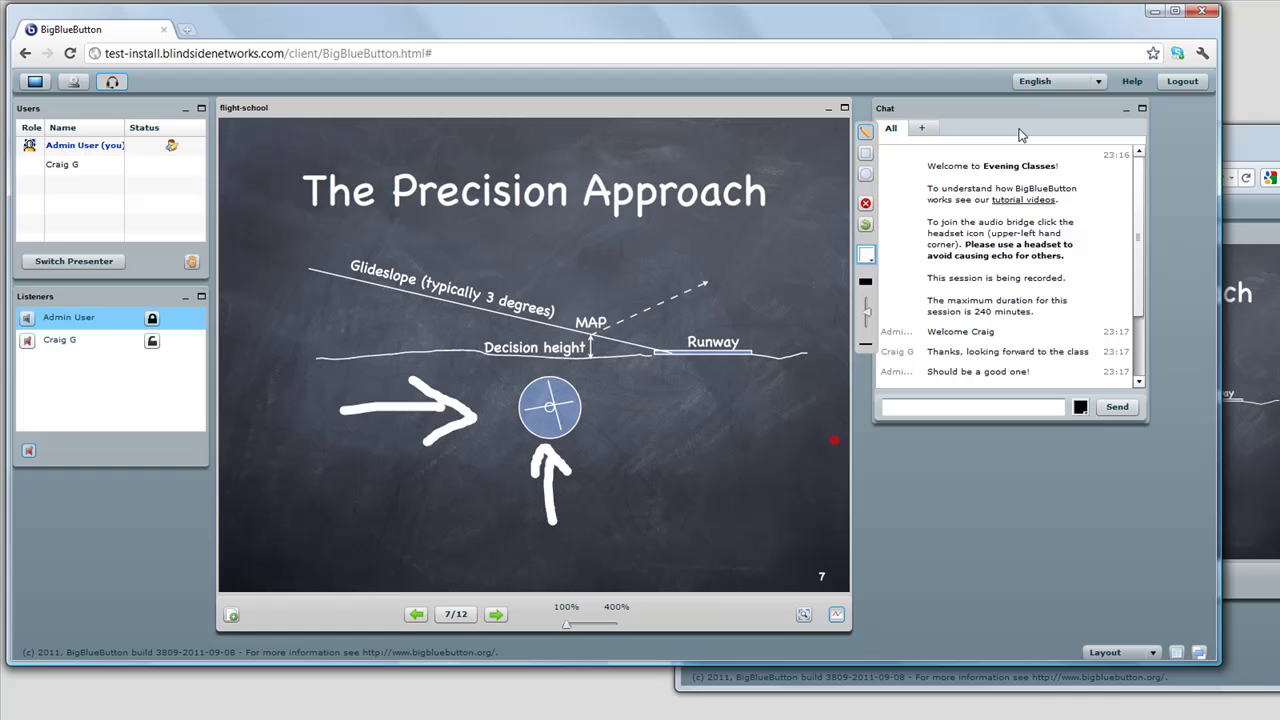
Log out of the conference and end the Evening Classes meeting from the rooms list
click(1178, 82)
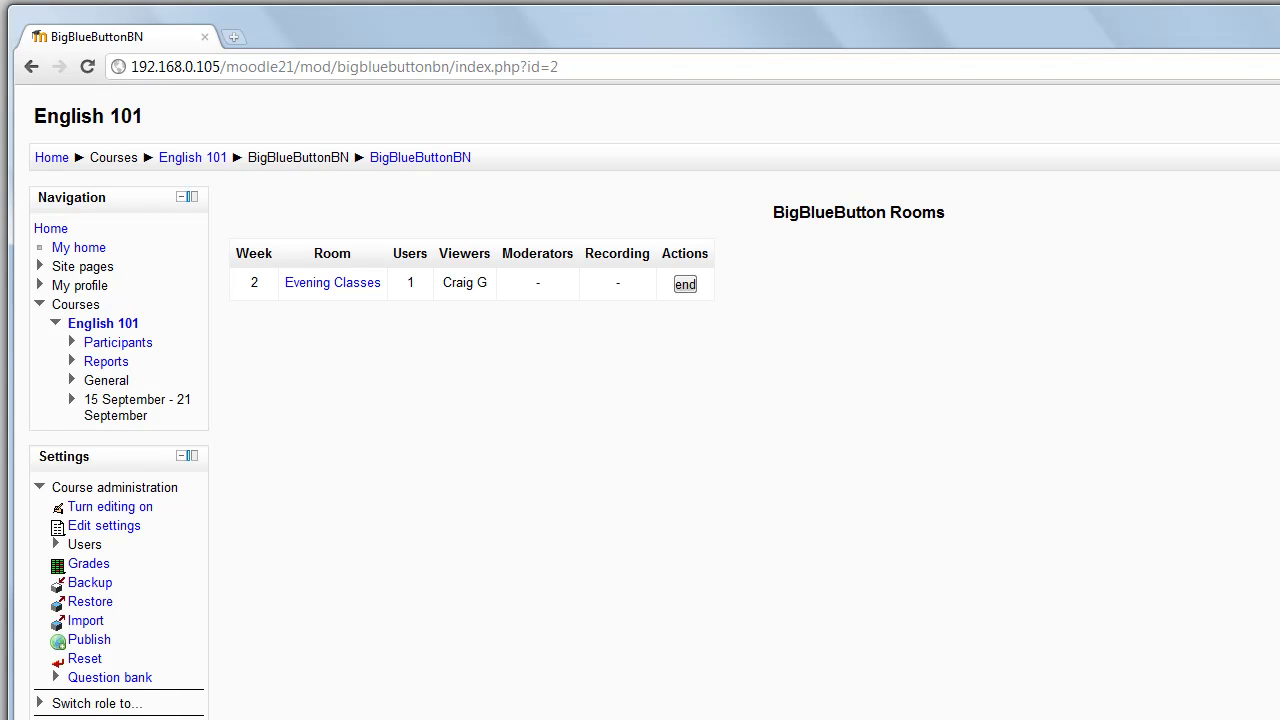
click(686, 286)
click(667, 540)
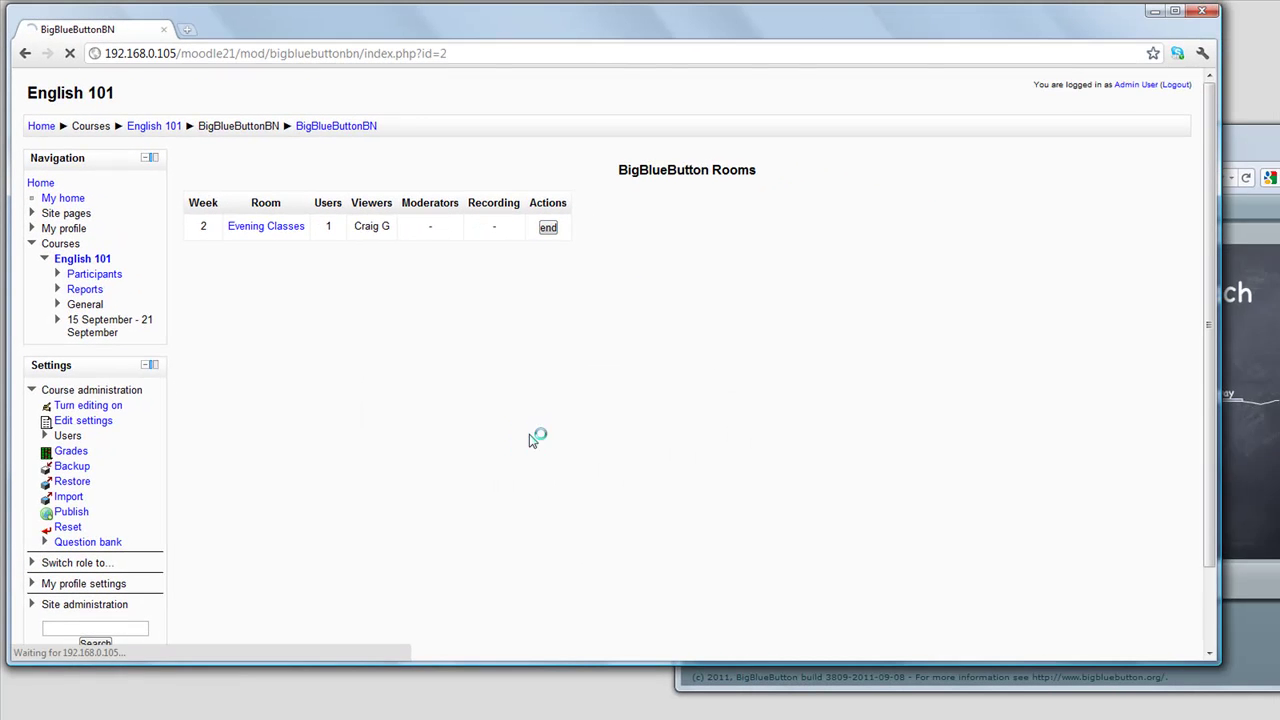
Move the student's window aside and return to the English 101 course page
click(1243, 157)
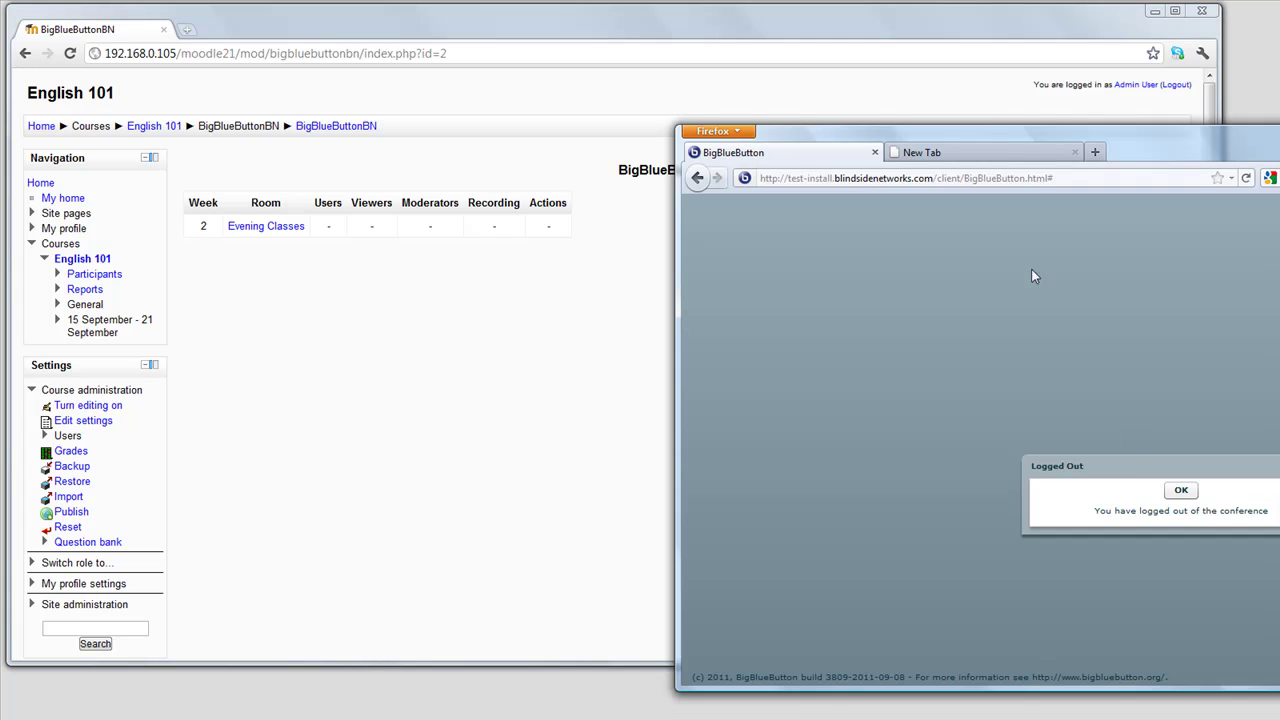
drag(1135, 162, 827, 178)
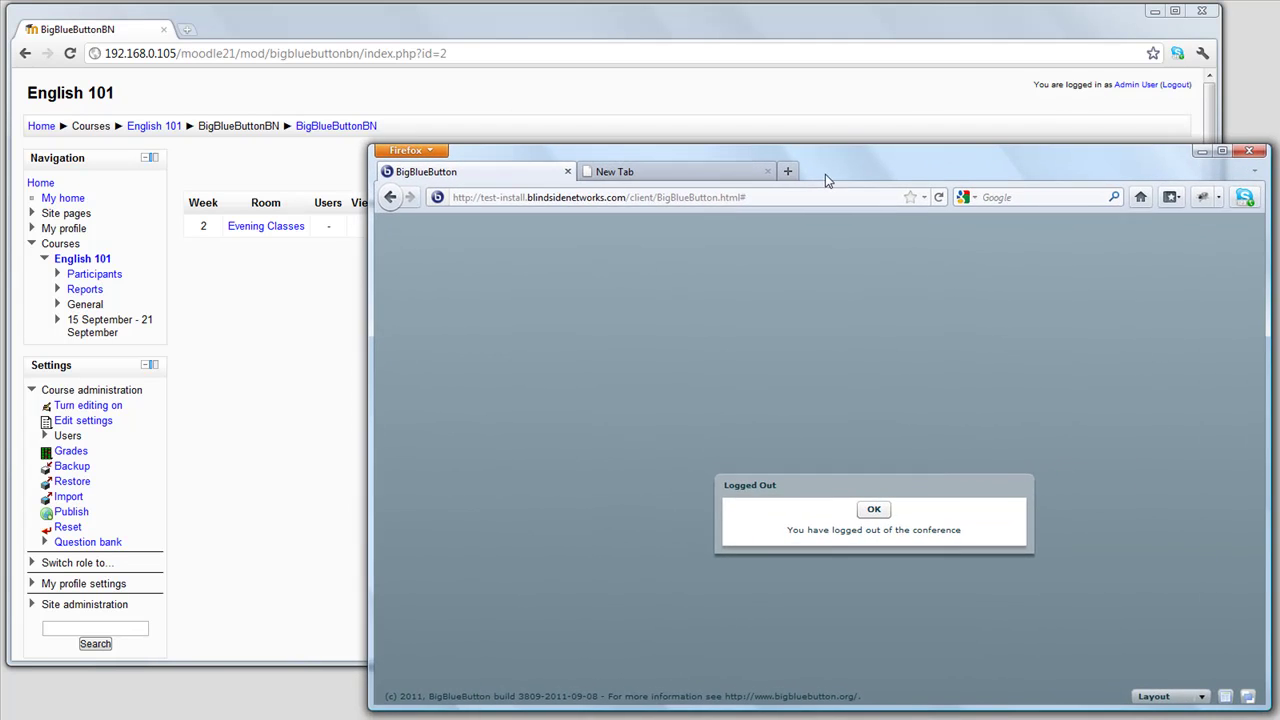
click(646, 42)
click(160, 127)
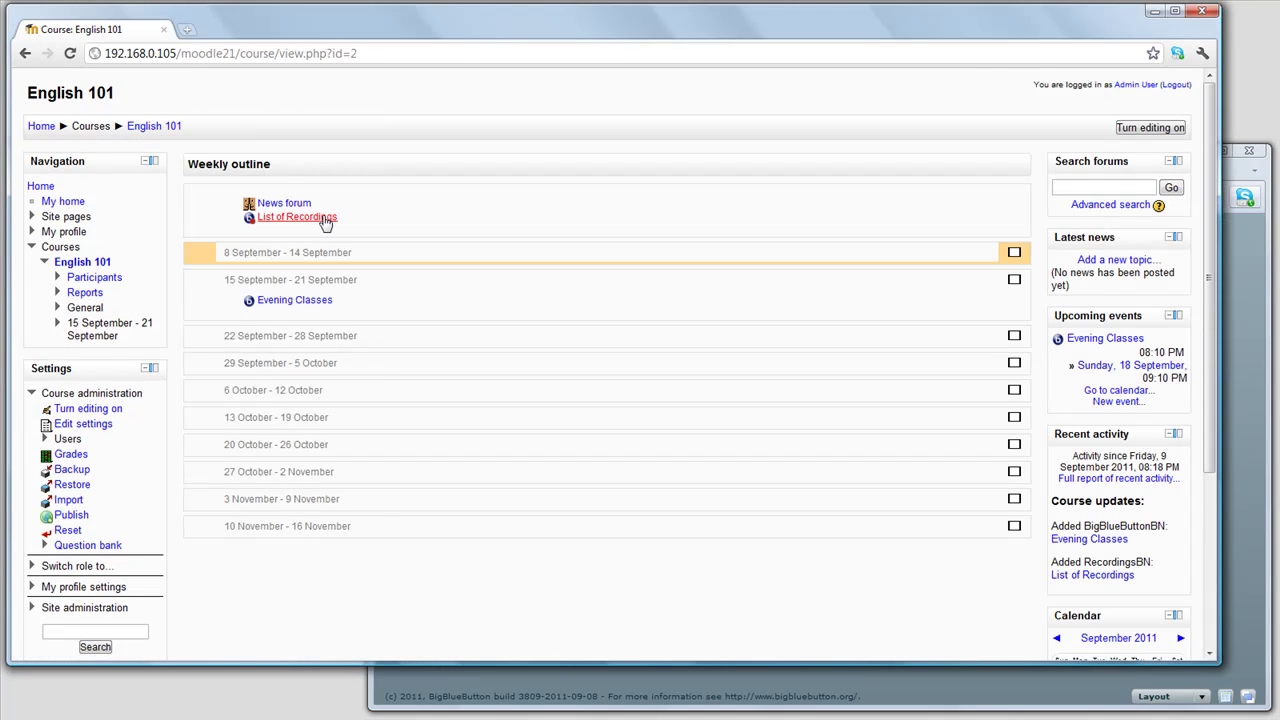
Play the Evening Classes slides recording from the List of Recordings, scrubbing ahead to later slides
click(322, 218)
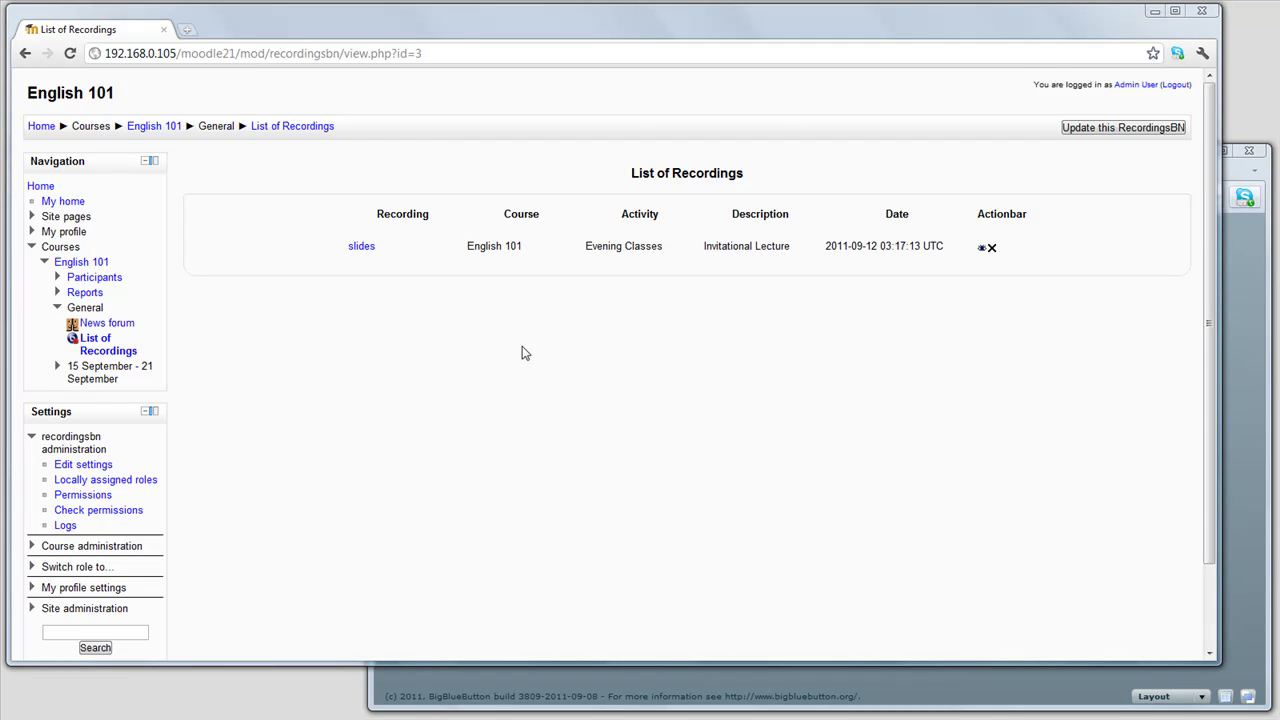
click(362, 248)
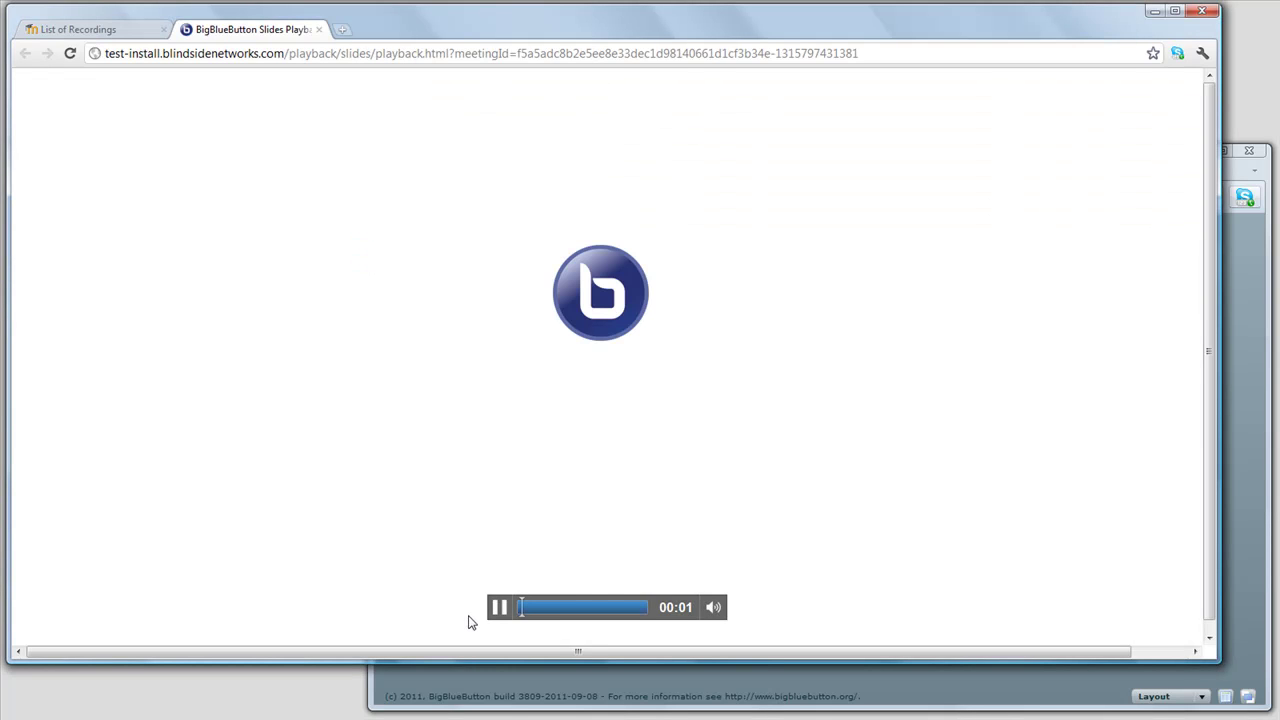
drag(523, 612, 560, 613)
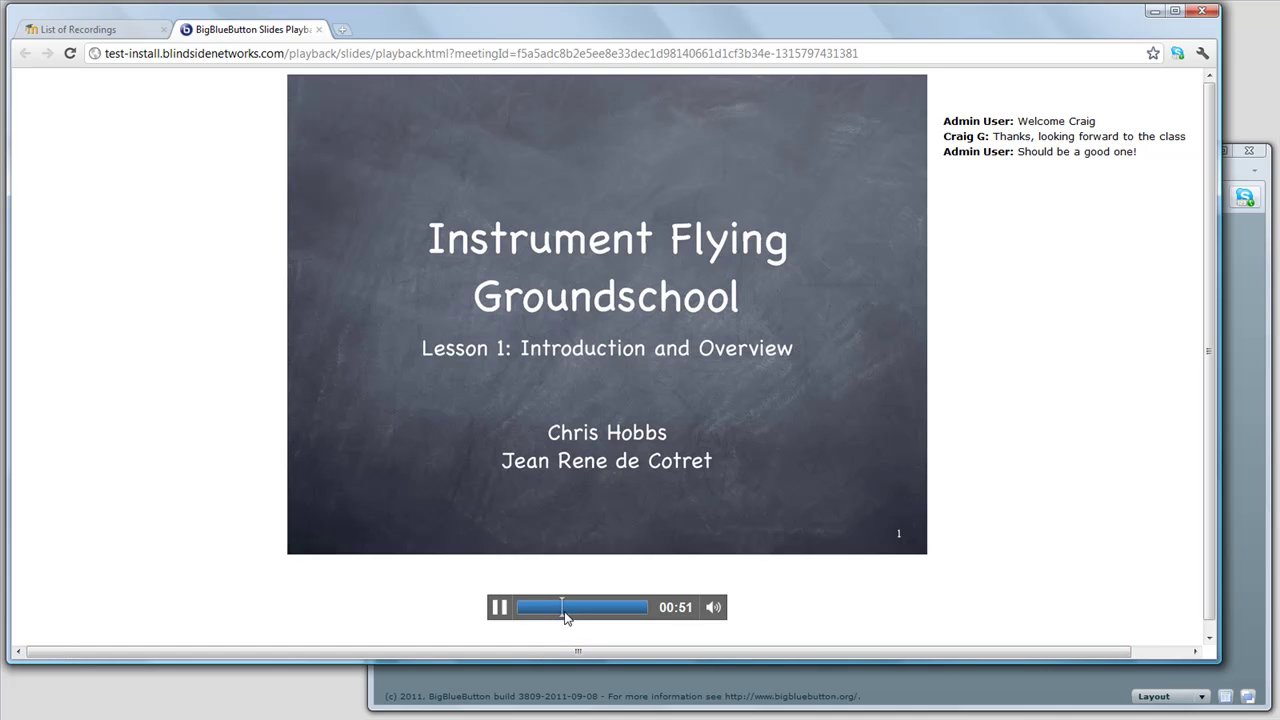
drag(563, 614, 596, 618)
Close the playback, then as the student dismiss Logged Out and open English 101's List of Recordings
click(319, 29)
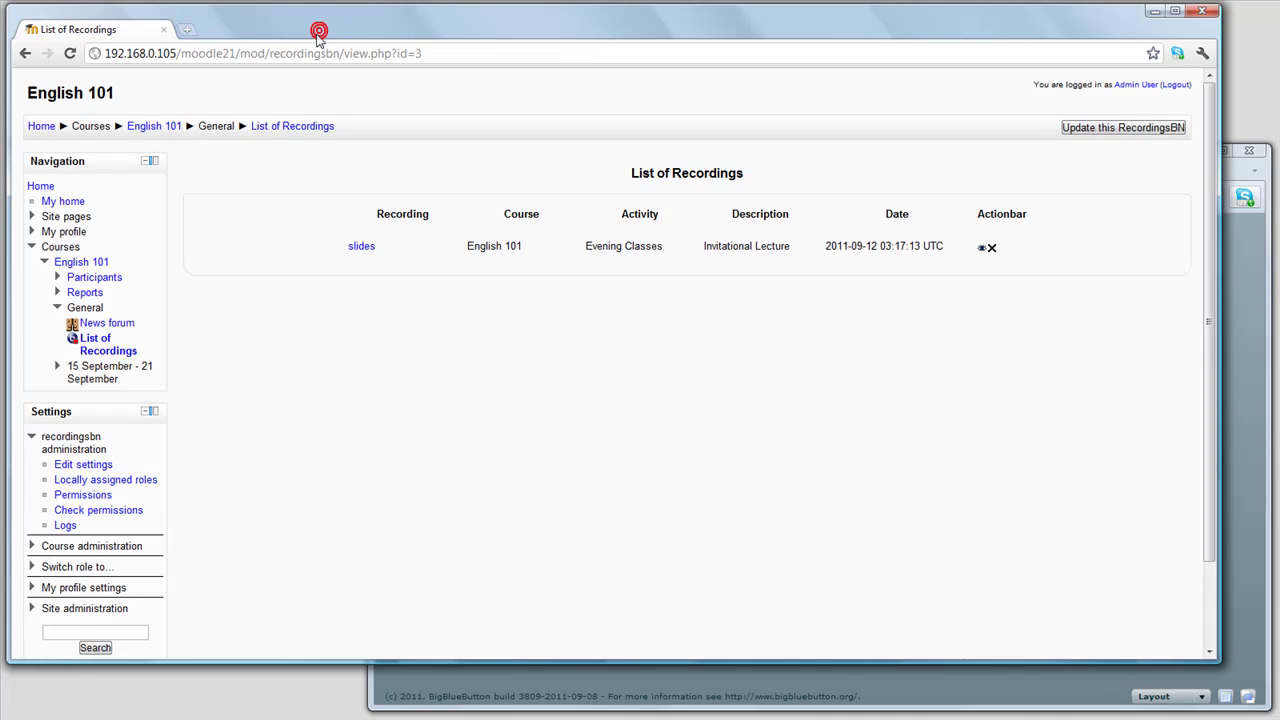
click(644, 680)
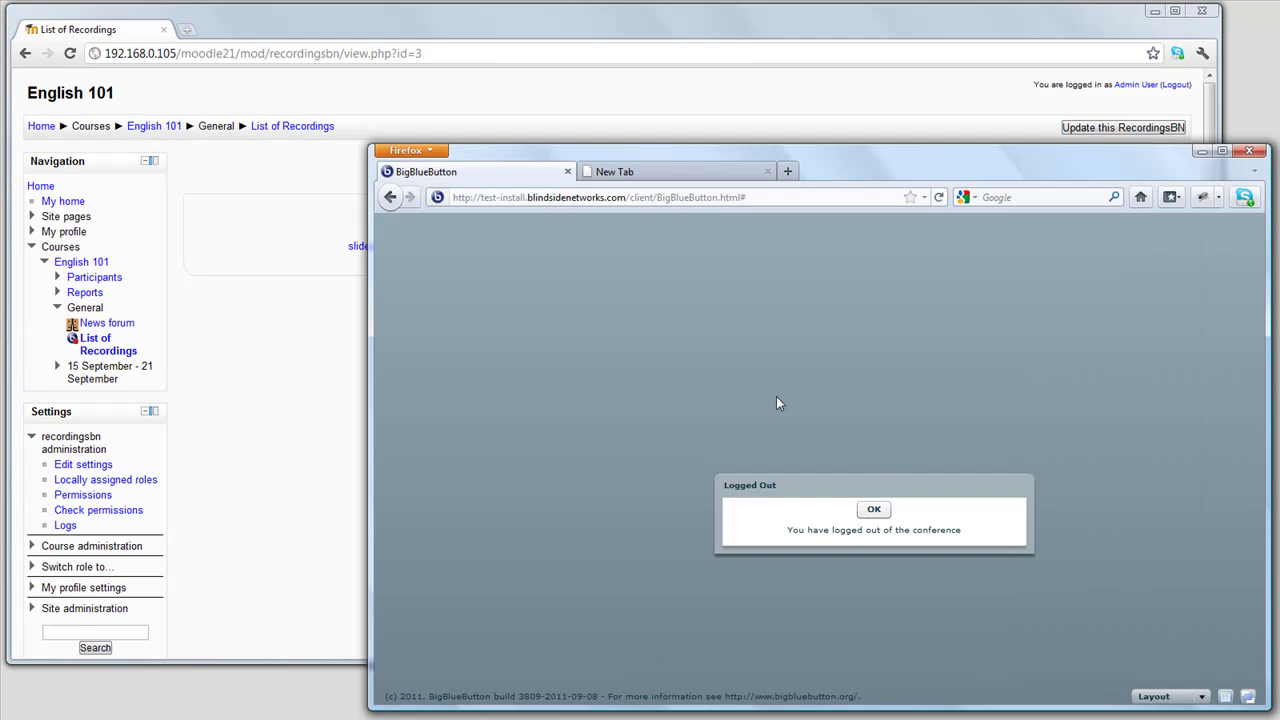
click(873, 510)
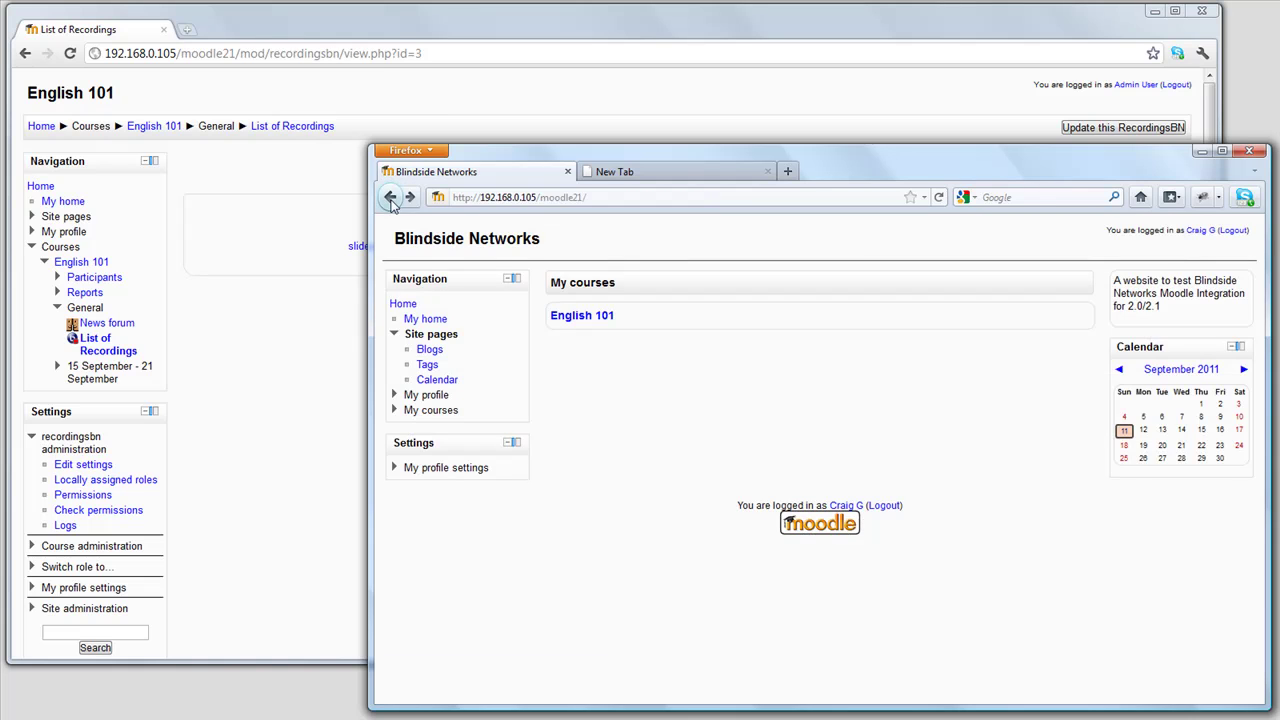
click(567, 317)
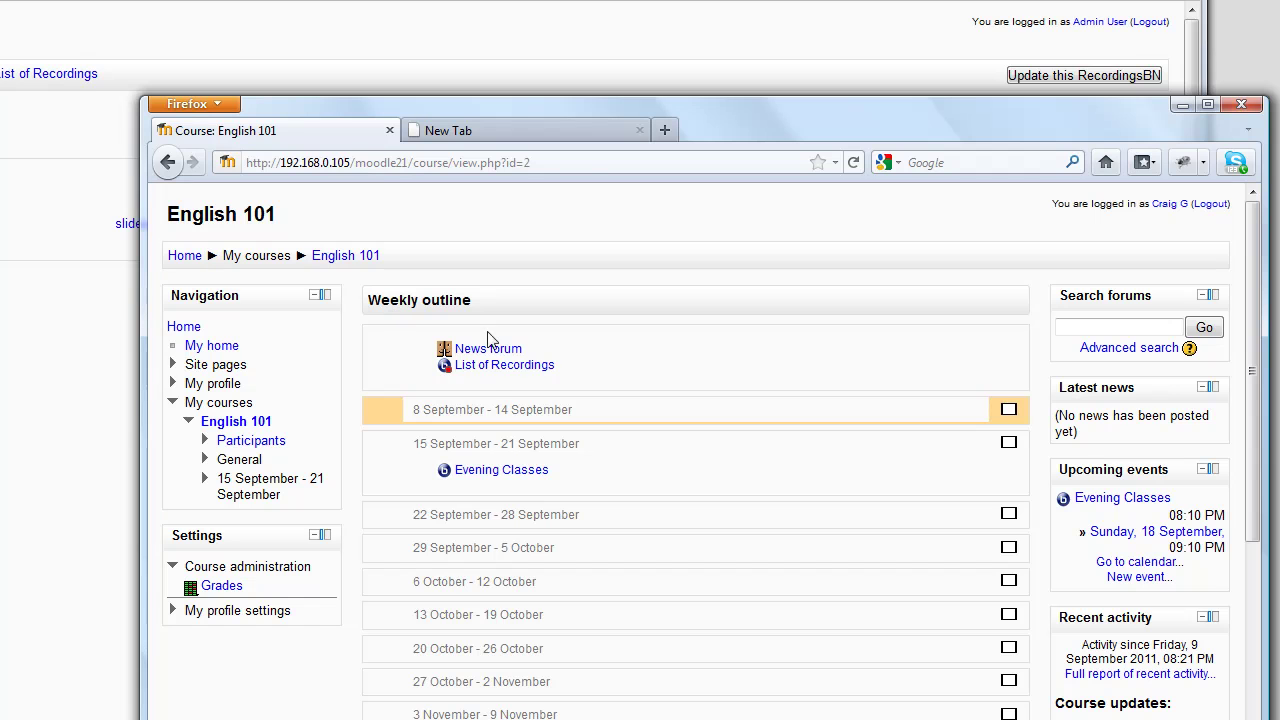
click(498, 365)
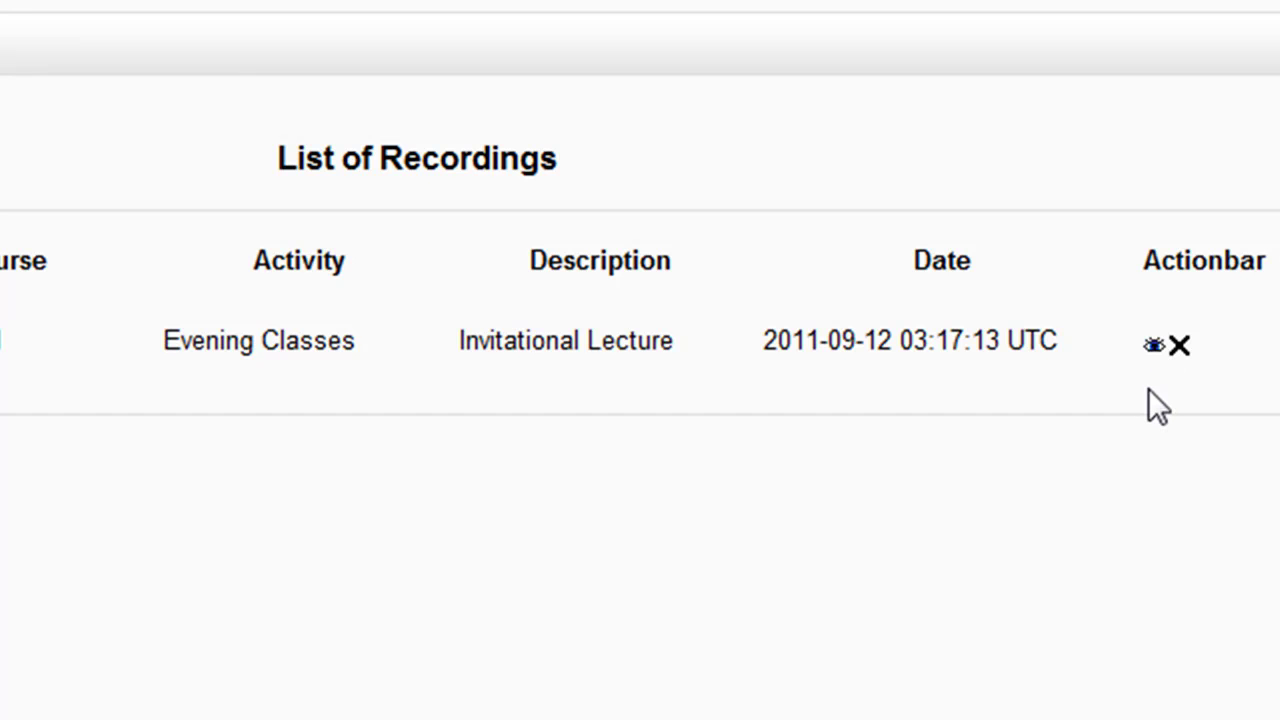
Hide the slides recording and reload the student's recordings list to confirm
click(1153, 345)
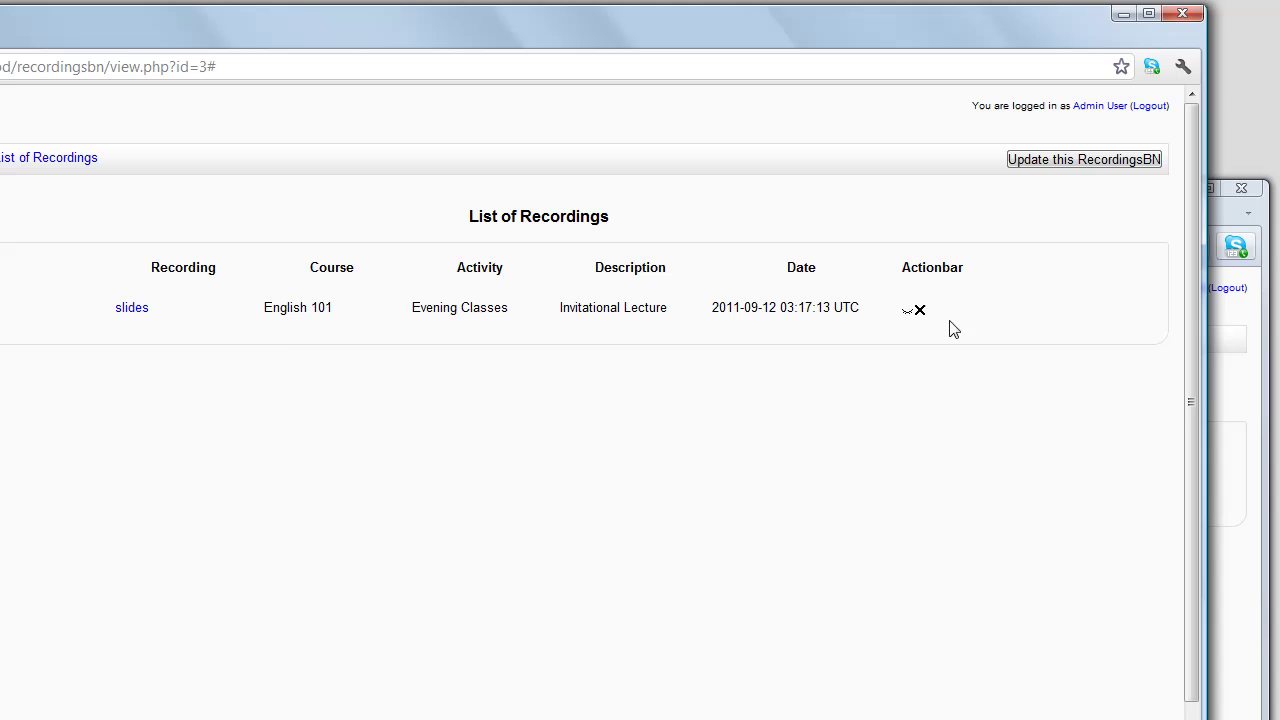
click(1218, 321)
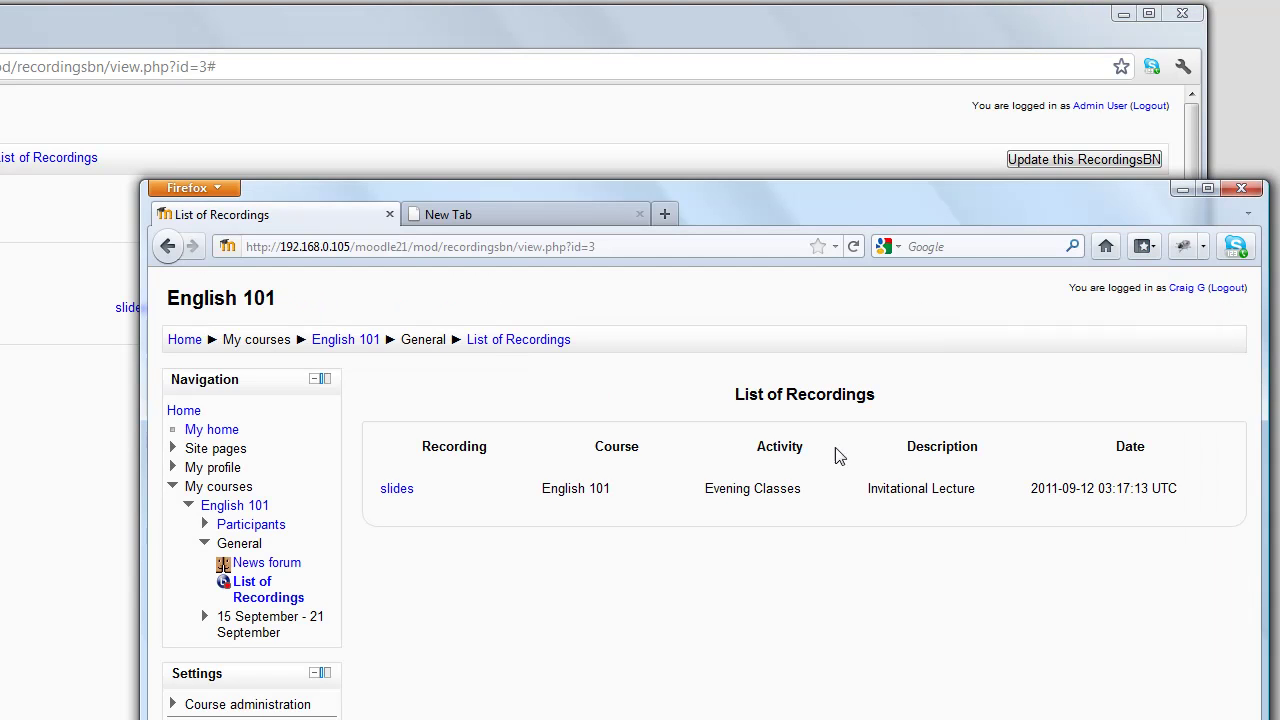
click(853, 247)
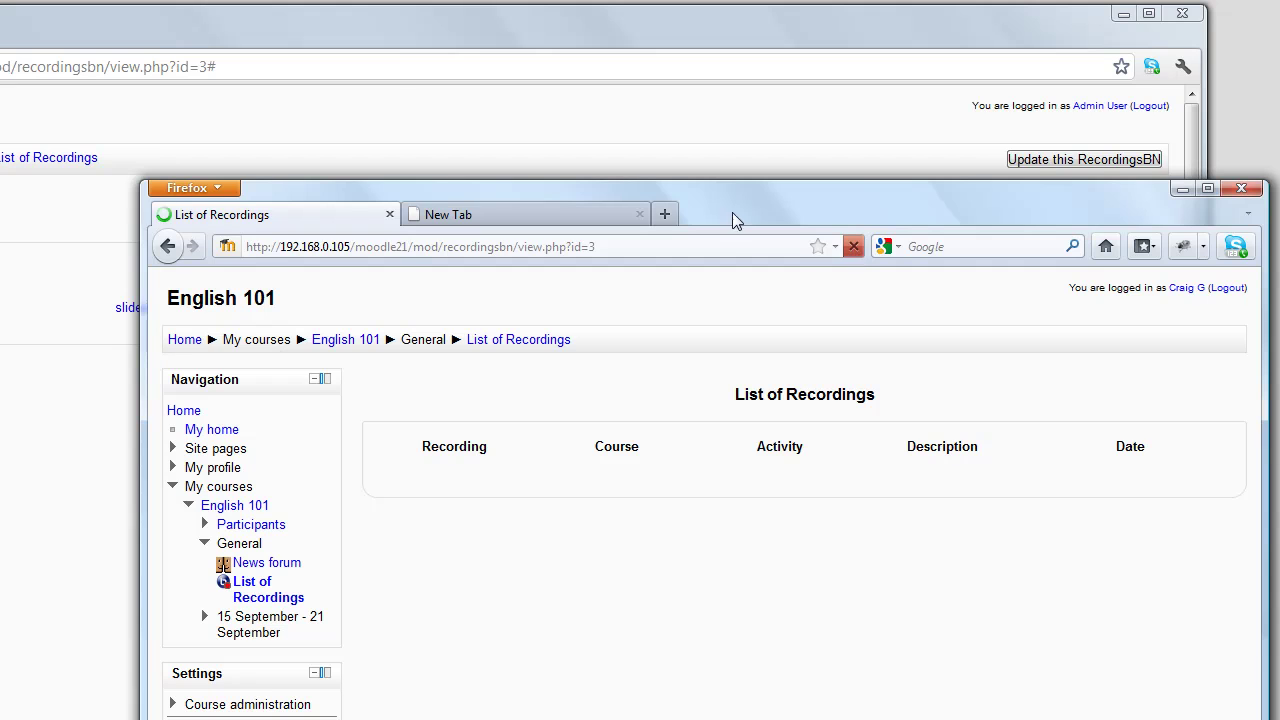
Make the slides recording visible again, check the student's list, then choose to delete it
click(563, 36)
click(908, 316)
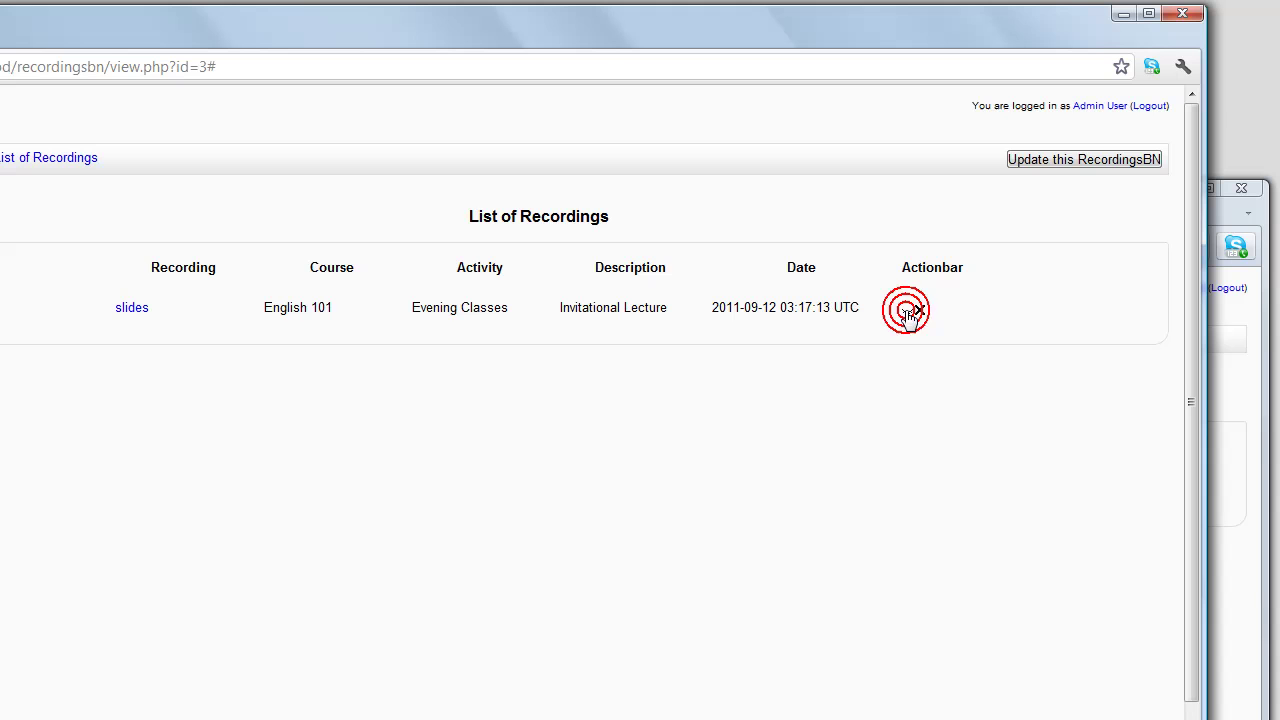
click(1212, 218)
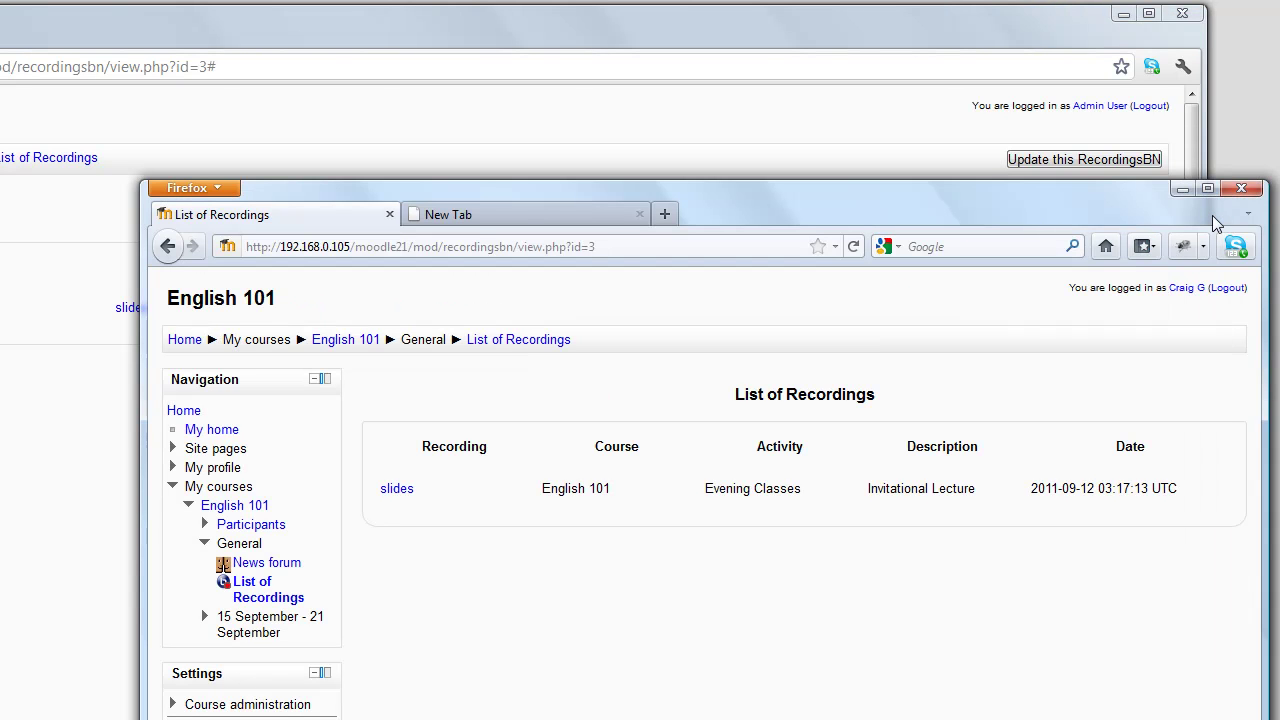
click(586, 46)
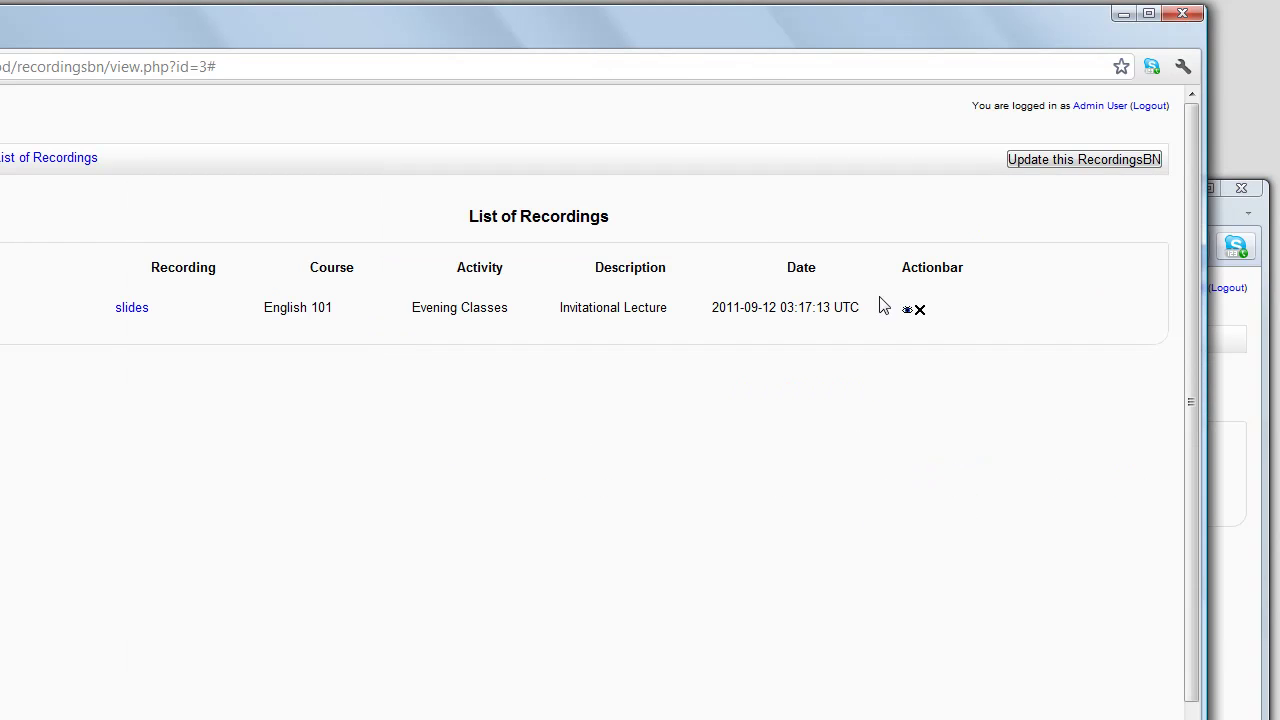
click(919, 313)
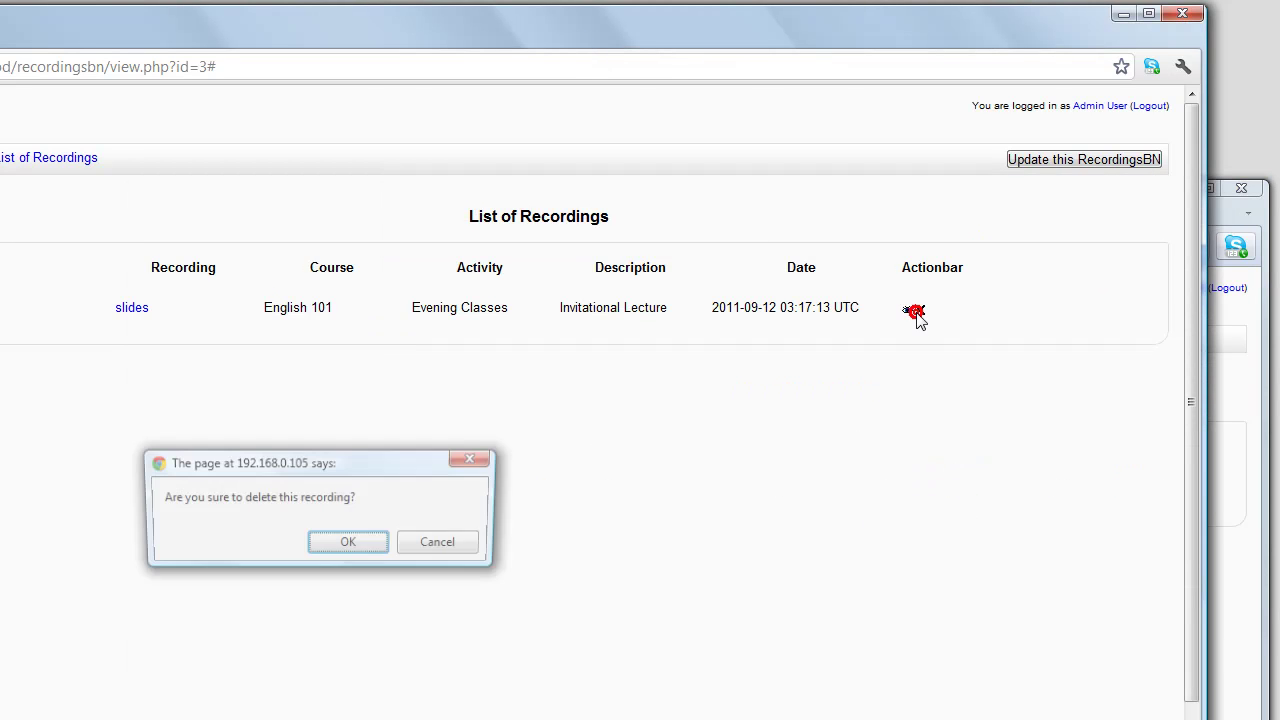
Confirm deletion of the slides recording and check both teacher and student lists are empty
click(349, 544)
click(1214, 213)
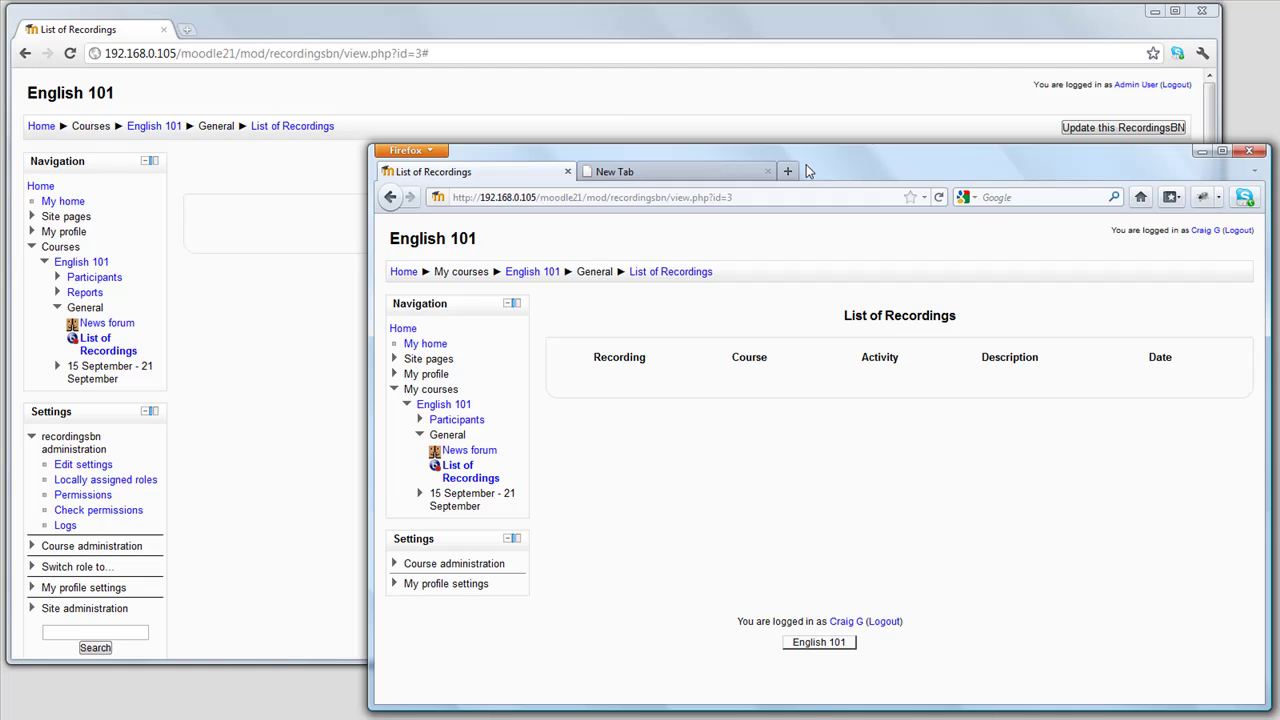
click(561, 32)
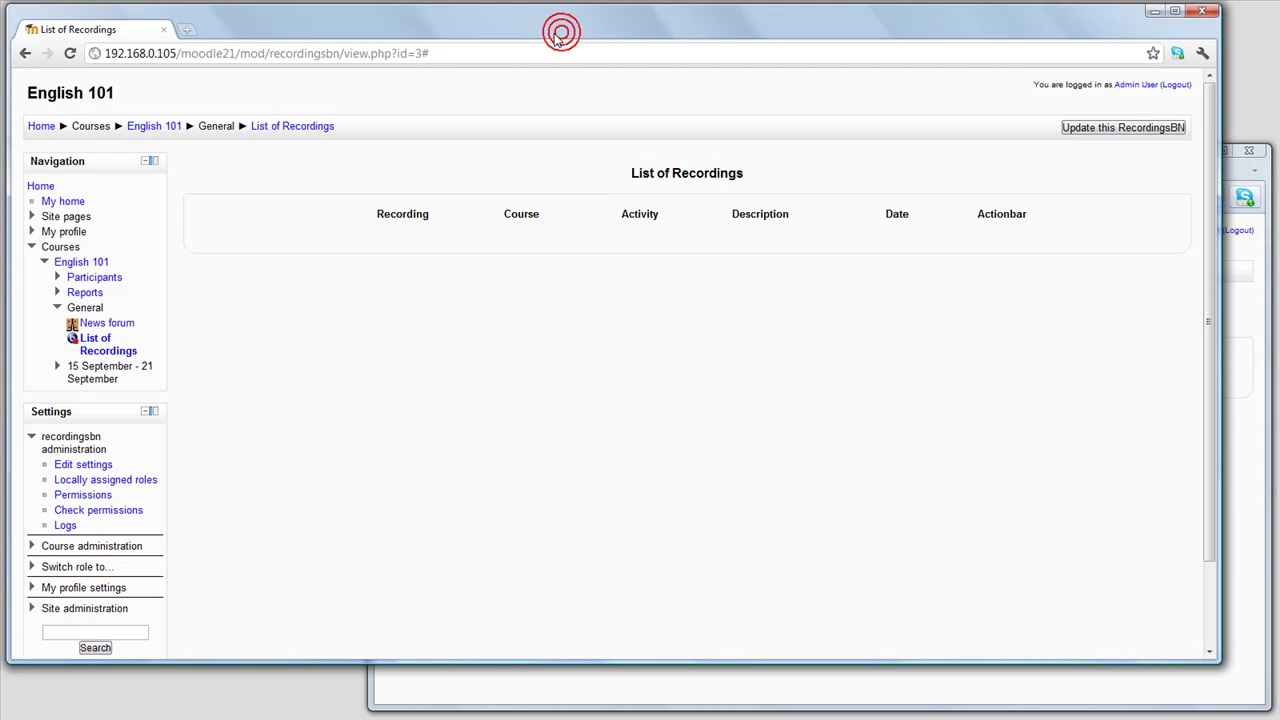
Go back to the English 101 course page via the breadcrumb
click(166, 132)
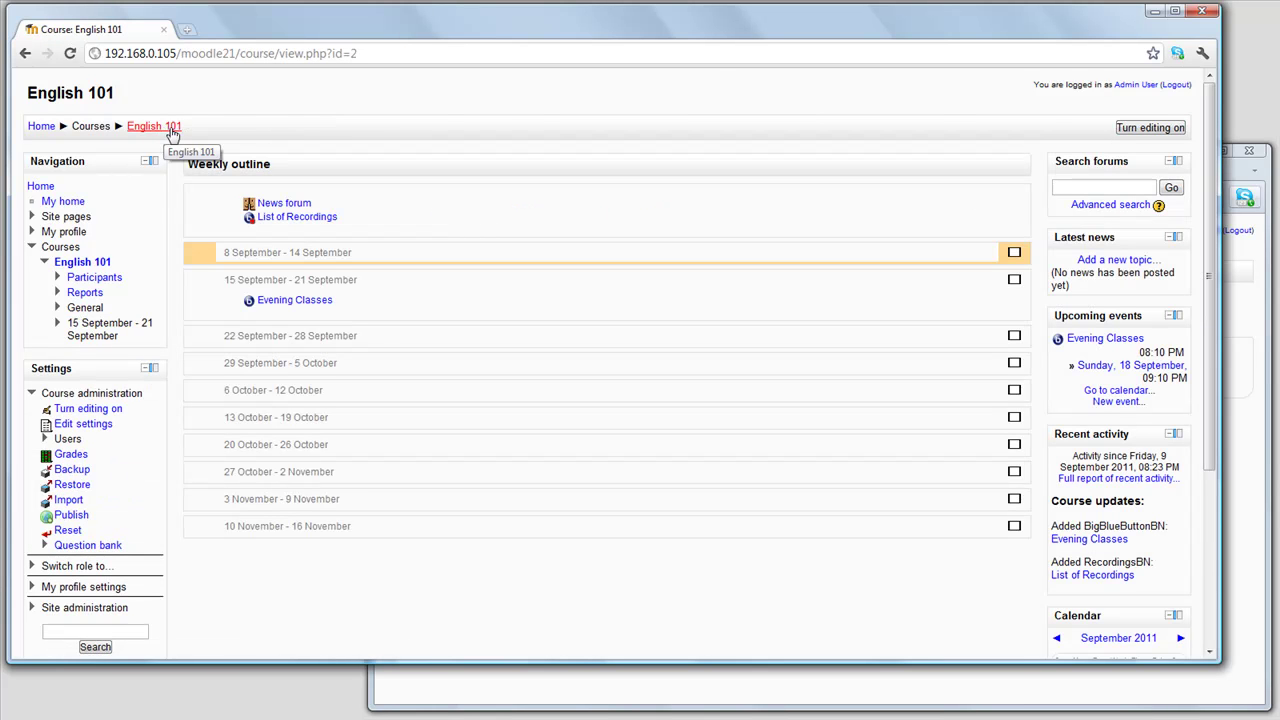